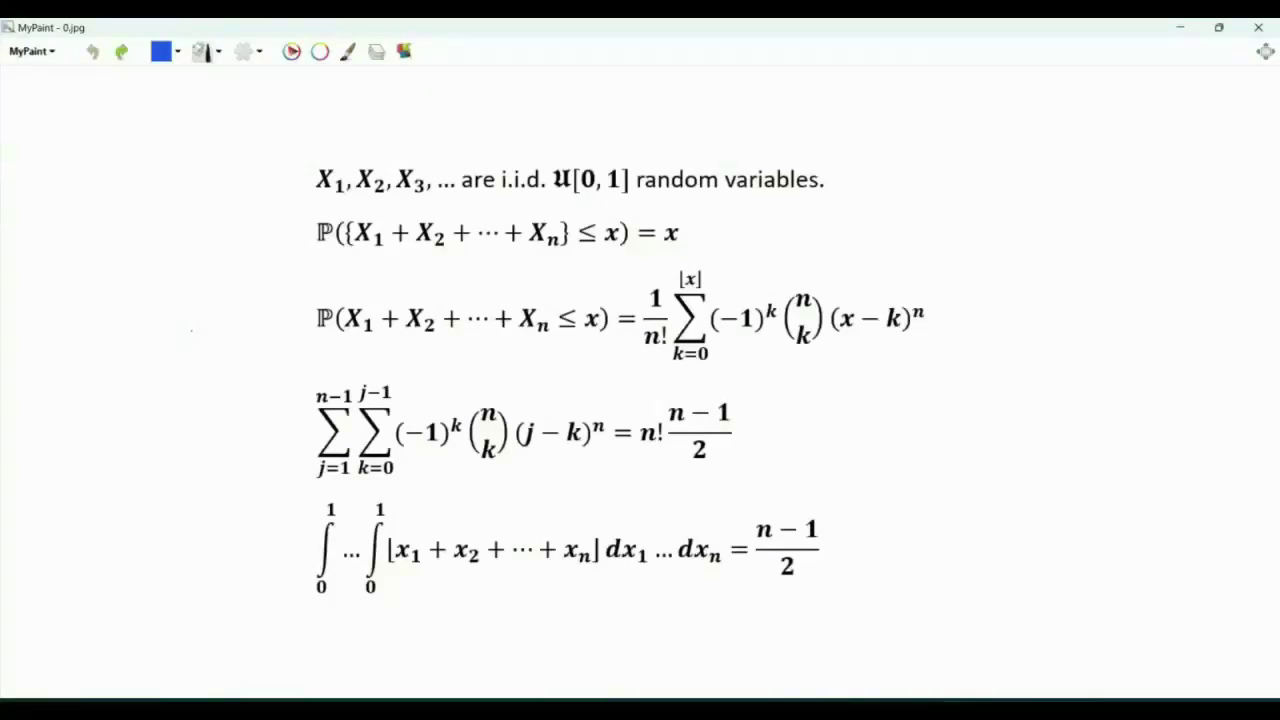
Draw a long vertical line beside the four formulas and undo the trial underline beneath the first formula's sum
left_click_drag(276, 243, 256, 614)
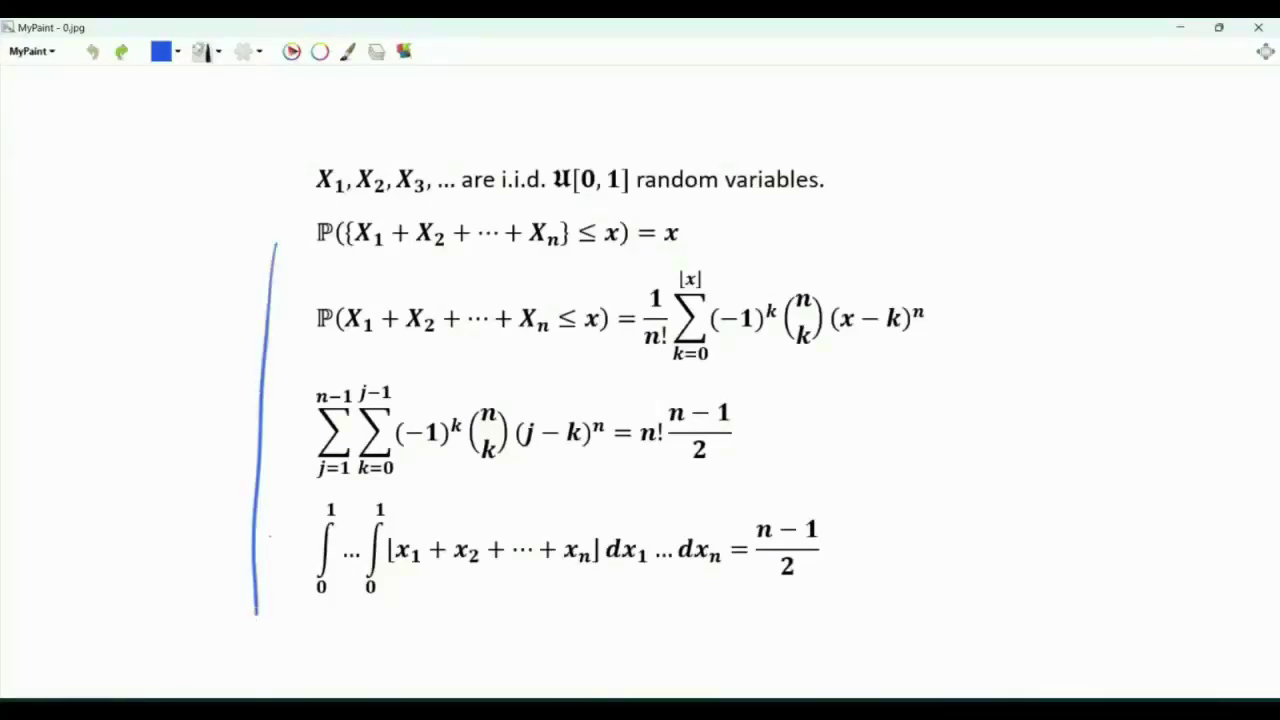
mouse_move(352, 254)
left_mouse_down()
mouse_move(404, 268)
mouse_move(568, 255)
left_mouse_up()
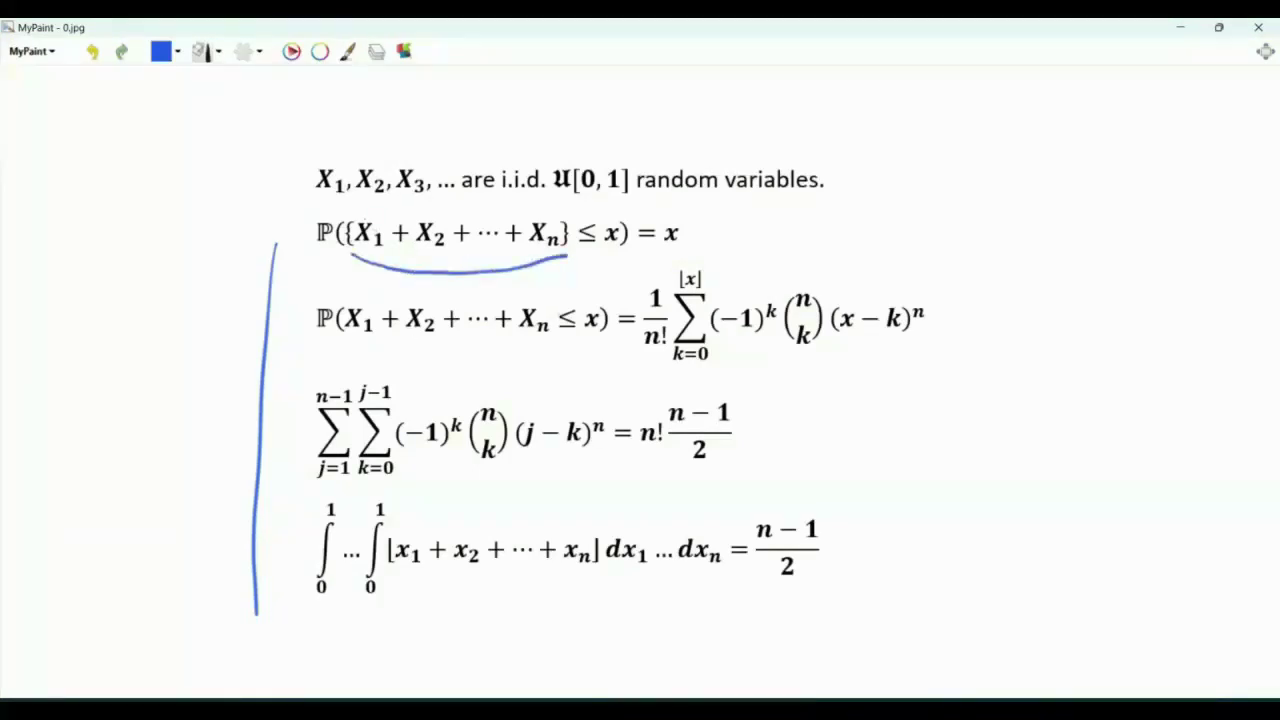
key("ctrl+z")
Handwrite the sum of X_k from k=1 to n beside the line introducing the random variables
left_click_drag(955, 137, 936, 174)
left_click_drag(938, 142, 960, 181)
left_click_drag(972, 163, 973, 180)
mouse_move(911, 143)
left_mouse_down()
mouse_move(886, 180)
mouse_move(918, 187)
left_mouse_up()
mouse_move(887, 196)
left_mouse_down()
mouse_move(895, 214)
mouse_move(920, 205)
left_mouse_up()
left_click_drag(926, 194, 927, 214)
left_click_drag(890, 142, 901, 138)
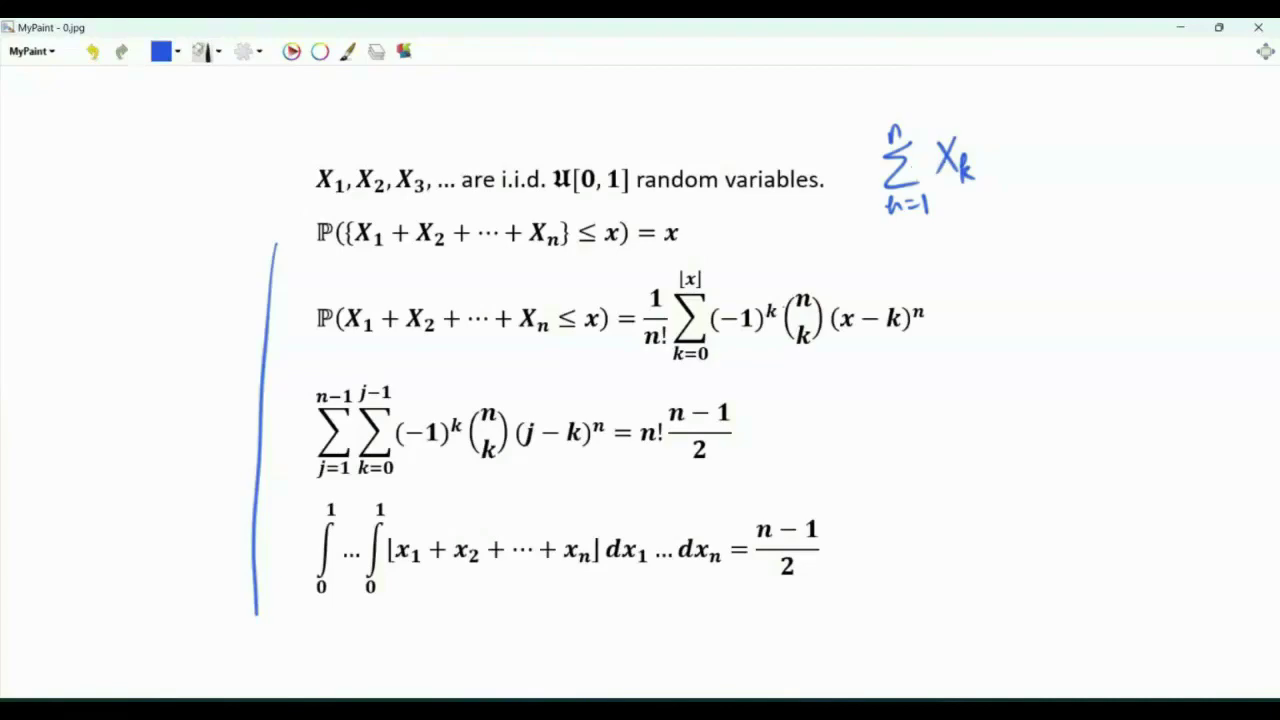
Underline U[0,1] and bound the handwritten sum with 0 ≤ before it and ≤ n after it, marking both bounds
left_click_drag(556, 199, 630, 196)
left_click_drag(890, 217, 985, 183)
mouse_move(870, 177)
left_mouse_down()
mouse_move(845, 189)
mouse_move(868, 196)
left_mouse_up()
left_click_drag(842, 199, 868, 204)
left_click_drag(824, 202, 821, 203)
left_click_drag(1022, 130, 998, 145)
left_click_drag(998, 145, 1016, 153)
mouse_move(1040, 122)
left_mouse_down()
mouse_move(1041, 146)
mouse_move(1055, 140)
left_mouse_up()
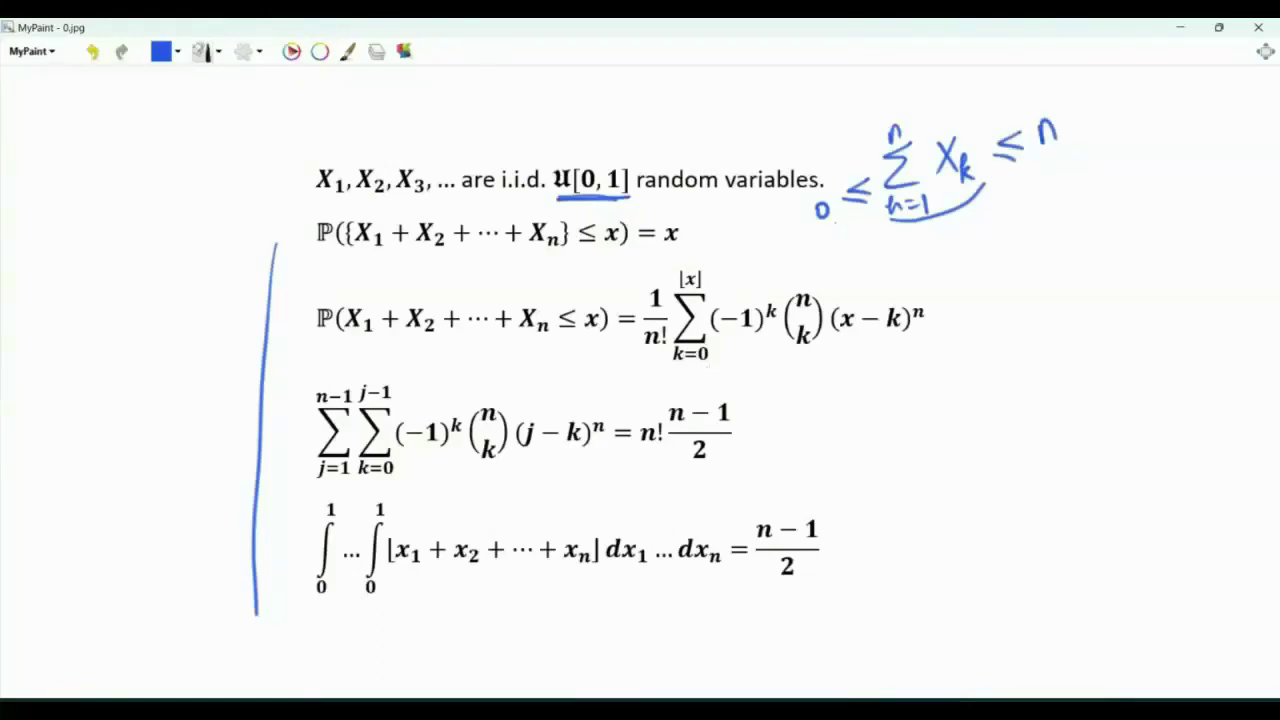
left_click(830, 232)
left_click(1058, 156)
Underline the bracketed sum in the first formula and handwrite {Σ X_k} = for k=1 to n under the bounds
left_click_drag(355, 250, 565, 262)
mouse_move(990, 224)
left_mouse_down()
mouse_move(984, 300)
mouse_move(998, 308)
left_mouse_up()
mouse_move(1038, 234)
left_mouse_down()
mouse_move(1046, 274)
mouse_move(1030, 296)
mouse_move(1047, 304)
left_mouse_up()
left_click_drag(1013, 226, 1060, 276)
mouse_move(1058, 240)
left_mouse_down()
mouse_move(1044, 276)
mouse_move(1070, 288)
left_mouse_up()
left_click_drag(1064, 214, 1064, 306)
left_click_drag(1096, 259, 1111, 259)
left_click_drag(1098, 271, 1111, 271)
Complete the definition by writing Σ X_k − ⌊Σ X_k⌋ with limits k=1 to n below the equals sign
left_click_drag(998, 360, 1000, 408)
left_click_drag(966, 414, 978, 436)
left_click_drag(984, 424, 1006, 432)
mouse_move(970, 362)
left_mouse_down()
mouse_move(982, 344)
mouse_move(1024, 406)
left_mouse_up()
mouse_move(1030, 388)
left_mouse_down()
mouse_move(1020, 414)
mouse_move(1032, 414)
left_mouse_up()
left_click_drag(1046, 390, 1064, 390)
left_click_drag(1092, 342, 1150, 416)
left_click_drag(1138, 346, 1140, 386)
left_click_drag(1114, 346, 1126, 340)
left_click_drag(1112, 386, 1122, 402)
left_click_drag(1146, 348, 1180, 384)
left_click_drag(1186, 336, 1210, 406)
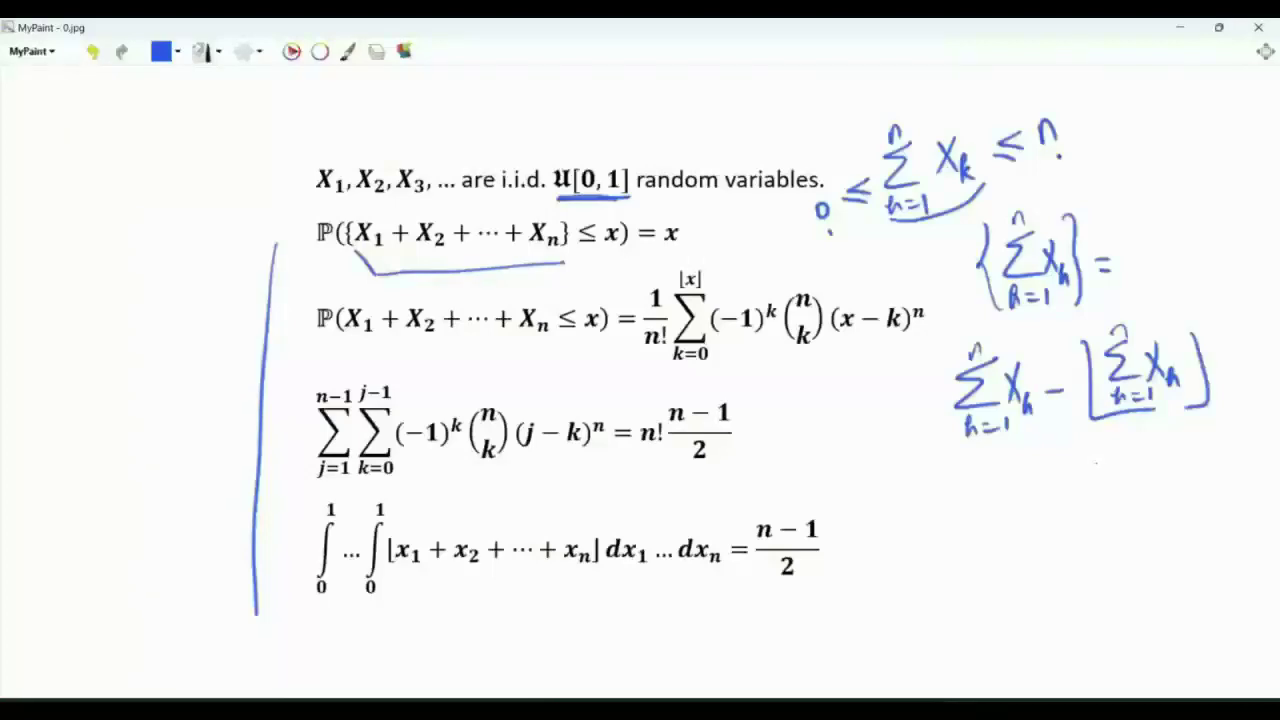
Circle the handwritten fractional part {Σ X_k} and note ∈ [0,1) beside it
mouse_move(1078, 210)
left_mouse_down()
mouse_move(968, 290)
mouse_move(1100, 228)
left_mouse_up()
mouse_move(1137, 170)
left_mouse_down()
mouse_move(1137, 202)
mouse_move(1166, 206)
mouse_move(1168, 178)
left_mouse_up()
left_click_drag(1182, 190, 1178, 204)
left_click_drag(1190, 166, 1198, 206)
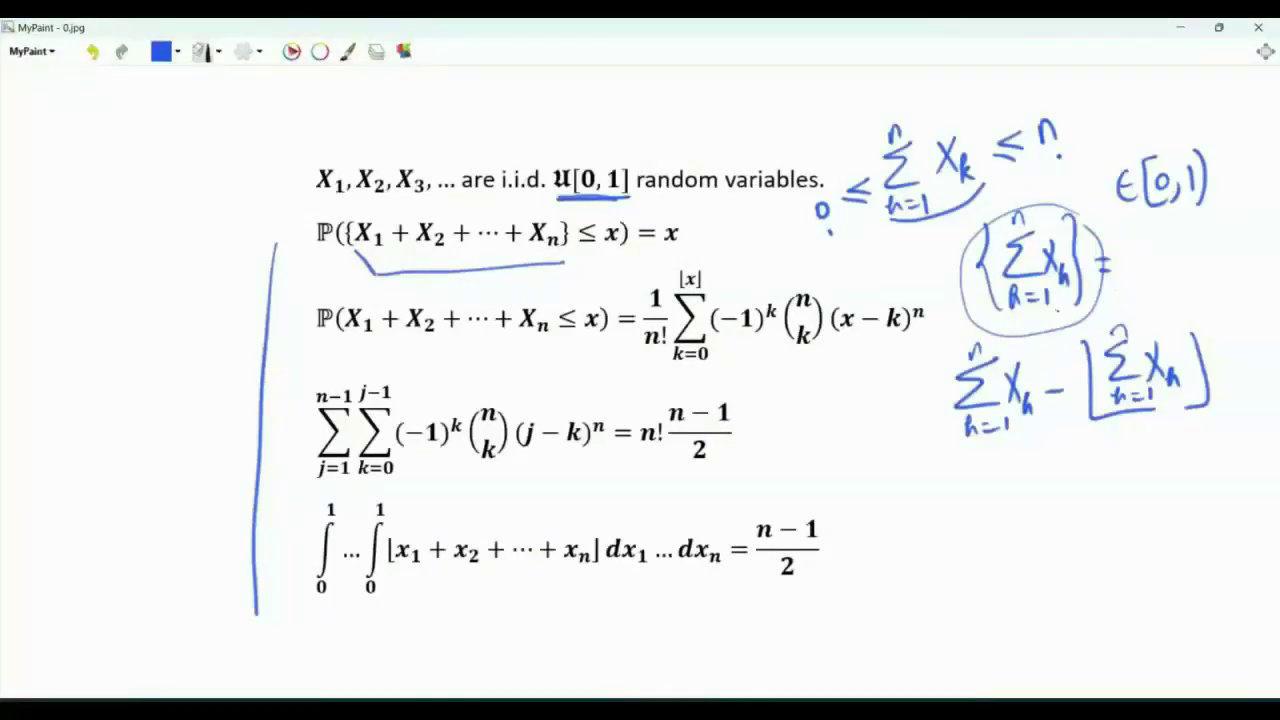
Underline the sum and the right-hand side of the second probability formula, and add an arrow pointing up at x
left_click_drag(356, 350, 577, 354)
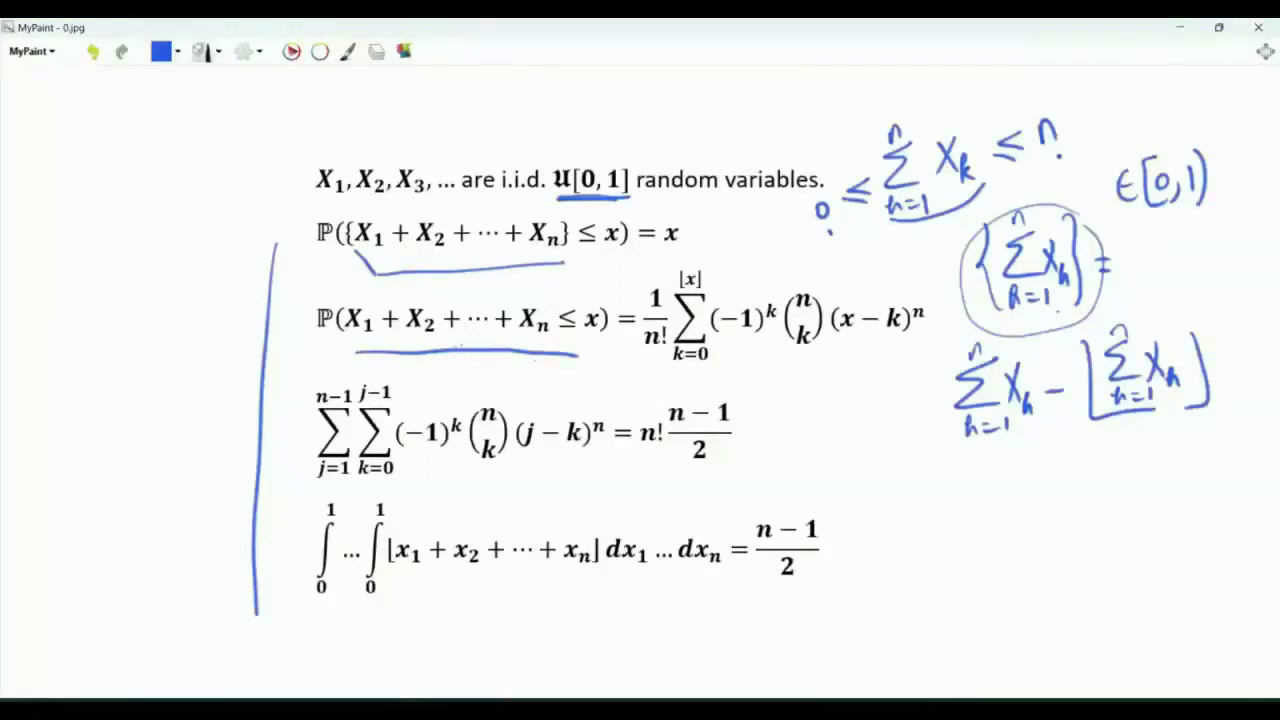
left_click_drag(642, 373, 923, 356)
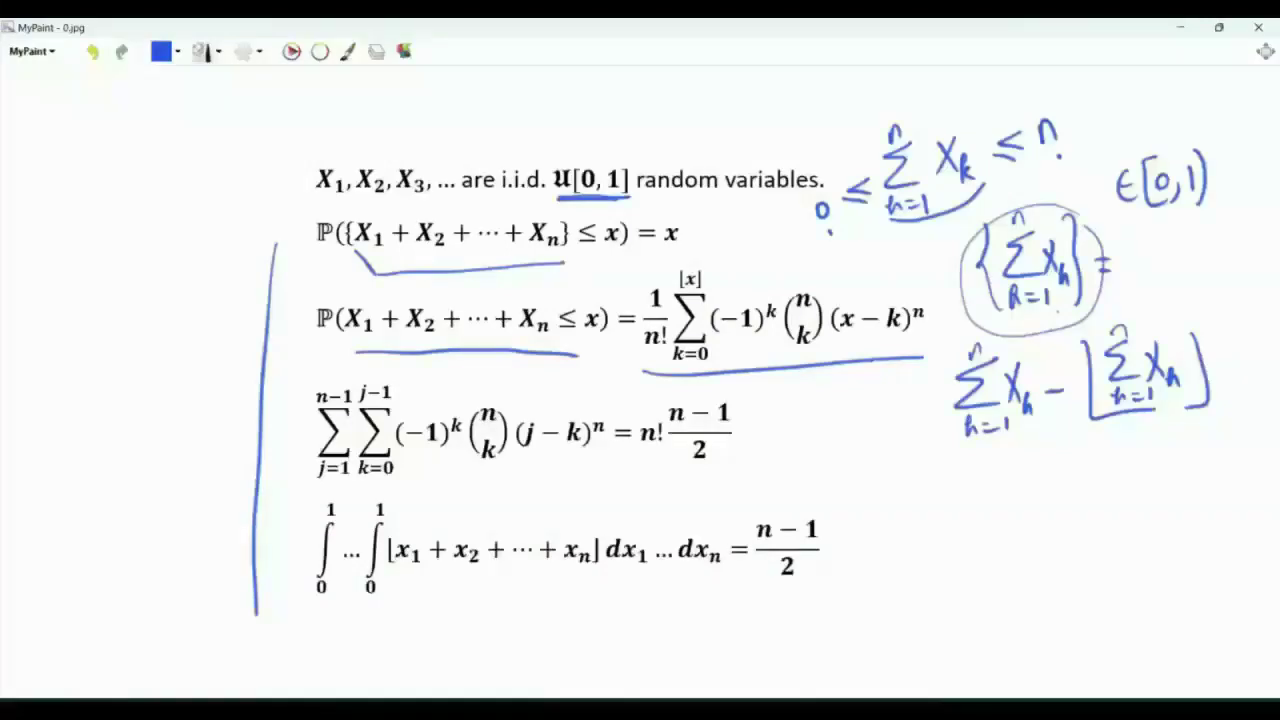
mouse_move(600, 374)
left_mouse_down()
mouse_move(592, 337)
mouse_move(599, 345)
left_mouse_up()
Write "Irwin Hall" in the margin beside the second probability formula
mouse_move(134, 298)
left_mouse_down()
mouse_move(128, 318)
mouse_move(150, 288)
mouse_move(186, 298)
mouse_move(222, 282)
left_mouse_up()
left_click_drag(168, 336, 174, 370)
left_click_drag(174, 352, 196, 344)
mouse_move(192, 332)
left_mouse_down()
mouse_move(196, 358)
mouse_move(214, 354)
left_mouse_up()
left_click_drag(220, 298, 236, 346)
Underline the multiple integral's integrand and write the expectation E{⌊Σ X_k⌋} for k=1 to n above it
left_click_drag(356, 612, 622, 583)
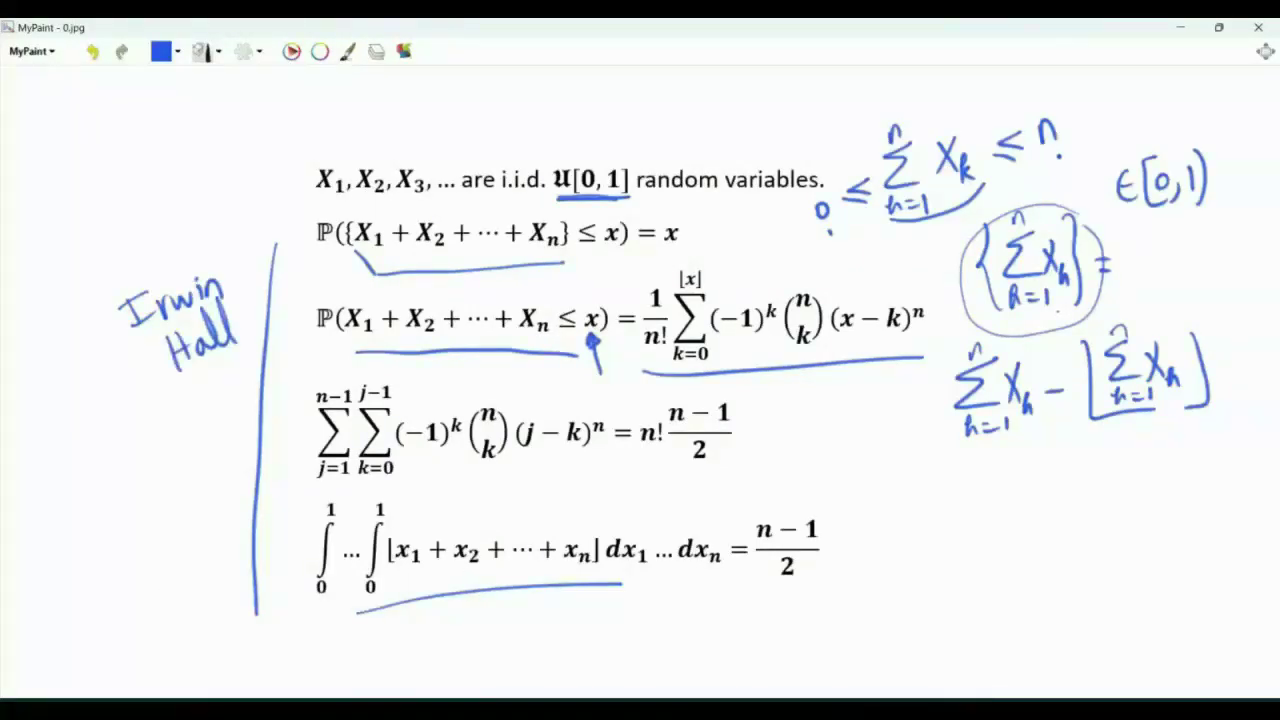
left_click_drag(522, 488, 544, 480)
left_click_drag(520, 488, 542, 511)
mouse_move(519, 500)
left_mouse_down()
mouse_move(540, 496)
mouse_move(527, 511)
left_mouse_up()
left_click_drag(556, 466, 573, 530)
left_click_drag(590, 465, 630, 516)
mouse_move(616, 465)
left_mouse_down()
mouse_move(634, 460)
mouse_move(634, 489)
left_mouse_up()
left_click_drag(620, 494, 640, 502)
left_click_drag(645, 494, 647, 509)
left_click_drag(616, 458, 627, 456)
left_click_drag(659, 470, 666, 506)
left_click_drag(676, 498, 686, 512)
left_click_drag(694, 464, 702, 518)
left_click_drag(716, 460, 726, 526)
left_click_drag(698, 478, 702, 492)
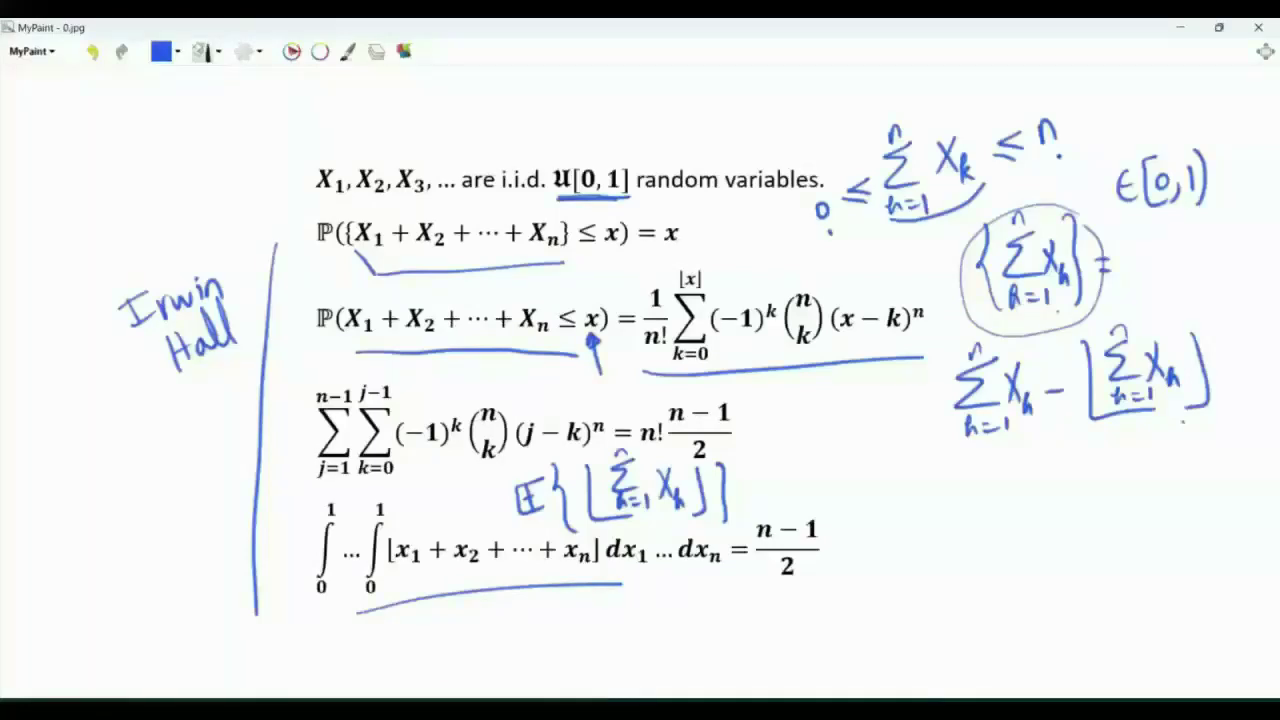
Dot the two probability formulas and draw an implication arrow at the double-sum identity, plus a small arrow beneath it
left_click(300, 228)
left_click(300, 304)
left_click_drag(284, 428, 314, 428)
left_click_drag(285, 437, 312, 436)
left_click_drag(300, 415, 299, 450)
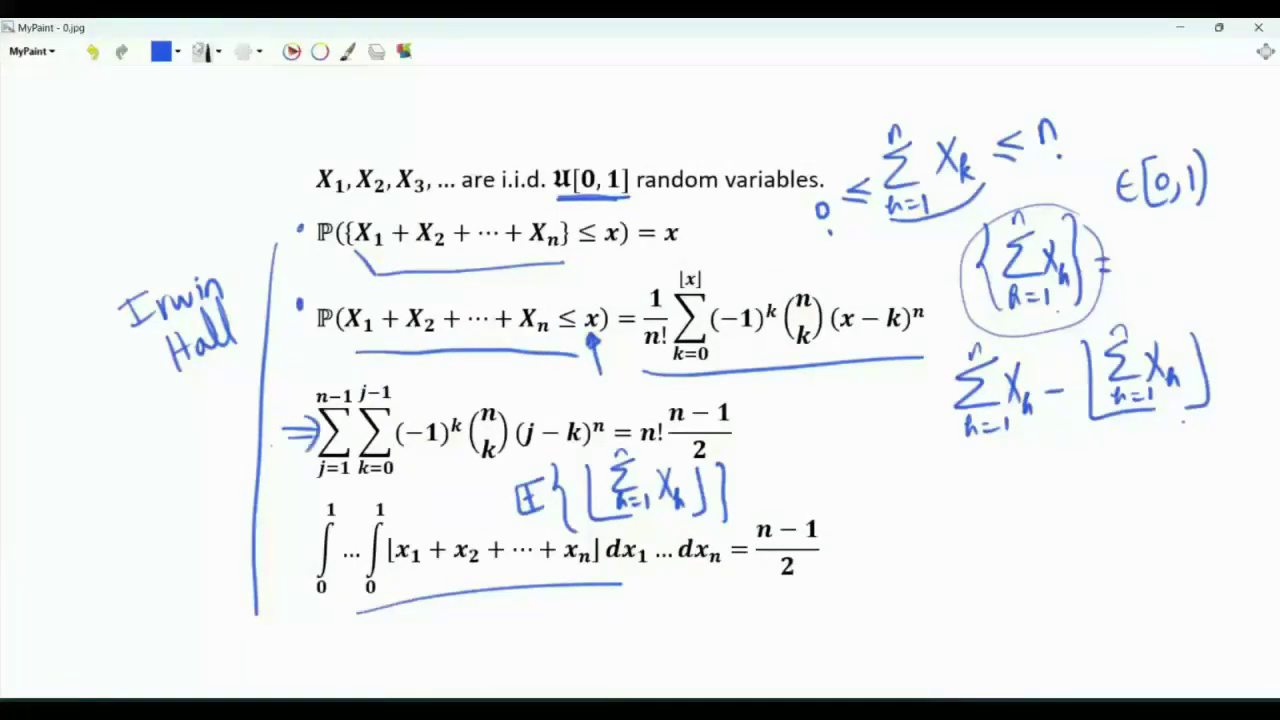
left_click_drag(465, 502, 487, 471)
left_click_drag(477, 472, 486, 481)
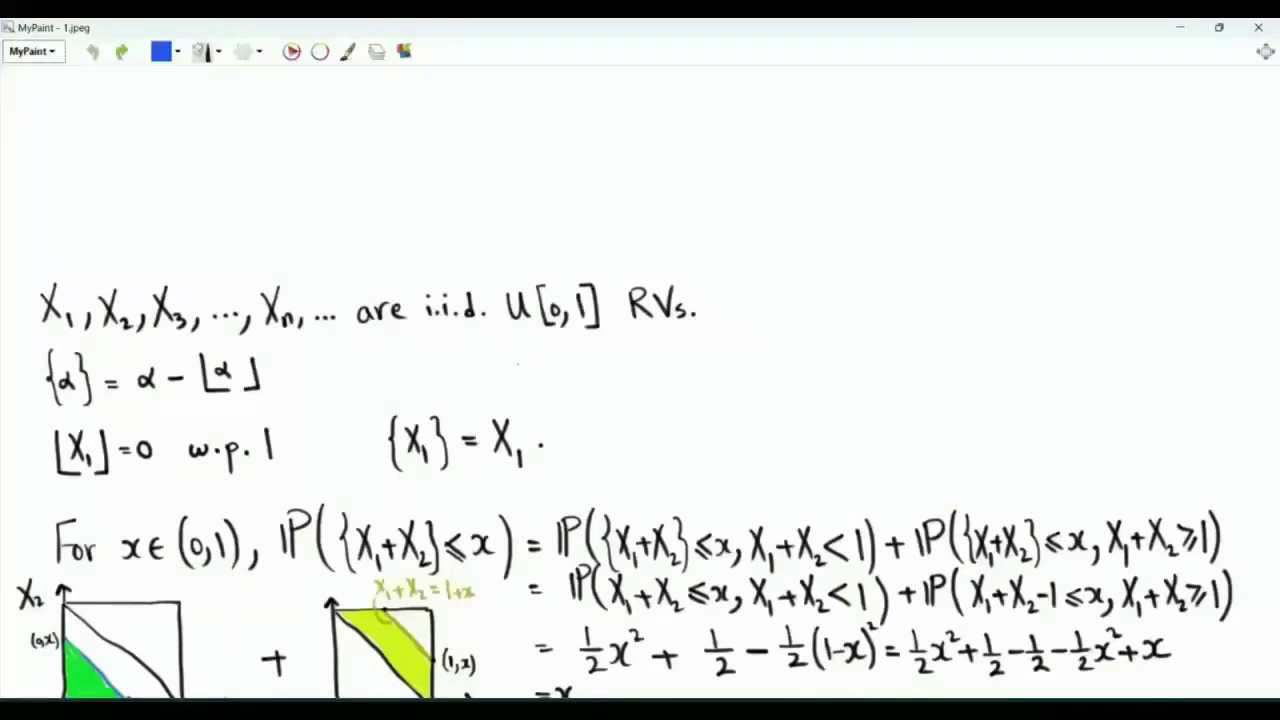
Handwrite P(X₁ = 1) = 0 in the blank space above the list of random variables
left_click_drag(250, 176, 248, 208)
mouse_move(257, 206)
left_mouse_down()
mouse_move(260, 190)
mouse_move(290, 210)
left_mouse_up()
left_click_drag(302, 168, 308, 200)
left_click_drag(314, 195, 316, 211)
left_click_drag(326, 183, 344, 181)
left_click_drag(331, 192, 383, 194)
mouse_move(382, 148)
left_mouse_down()
mouse_move(397, 210)
mouse_move(439, 180)
left_mouse_up()
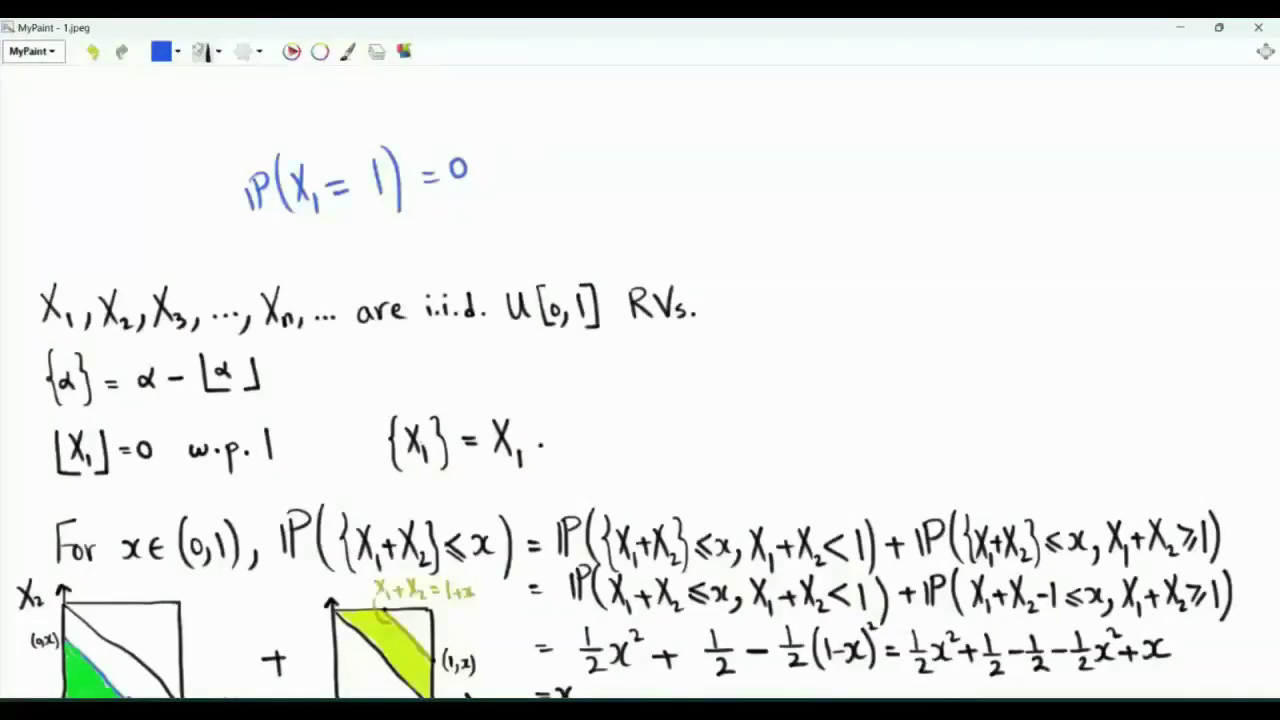
Mark {X₁} with an underline and an arrow, underline U[0,1], and circle X₁, X₂ in the variable list
left_click_drag(383, 479, 467, 477)
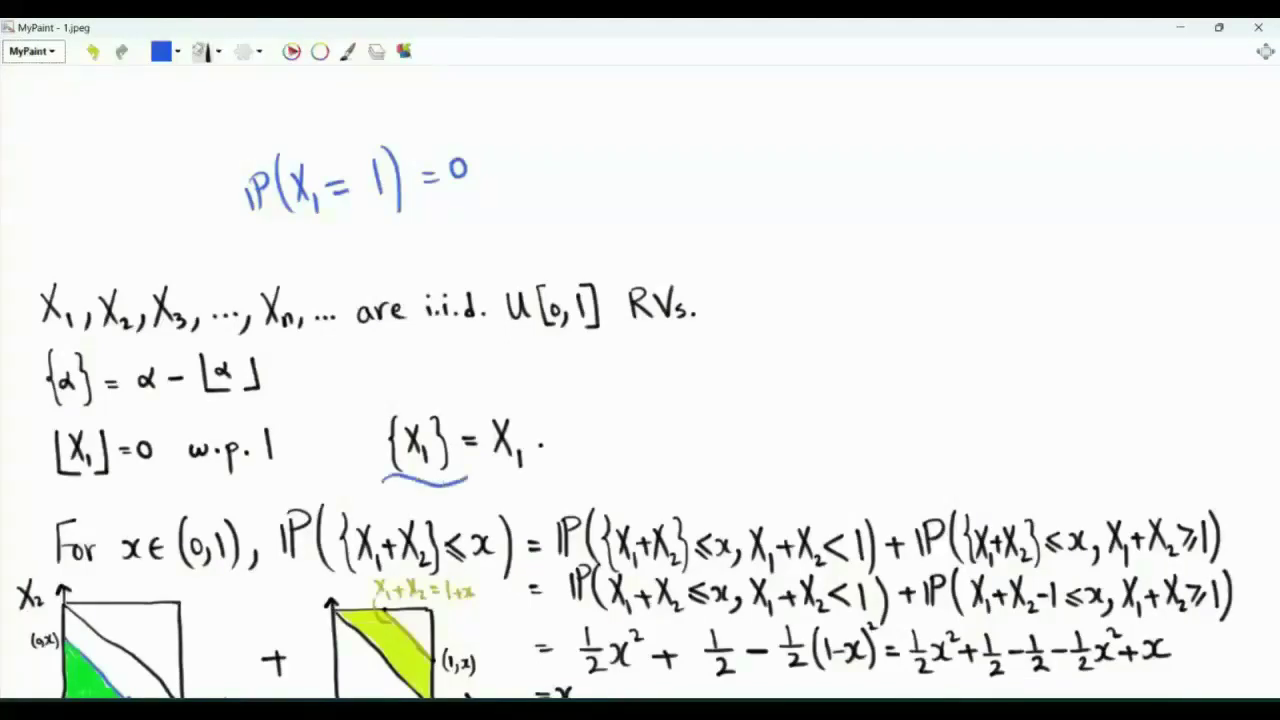
mouse_move(423, 393)
left_mouse_down()
mouse_move(418, 425)
mouse_move(412, 414)
left_mouse_up()
left_click_drag(521, 336, 617, 342)
mouse_move(88, 272)
left_mouse_down()
mouse_move(38, 324)
mouse_move(118, 268)
left_mouse_up()
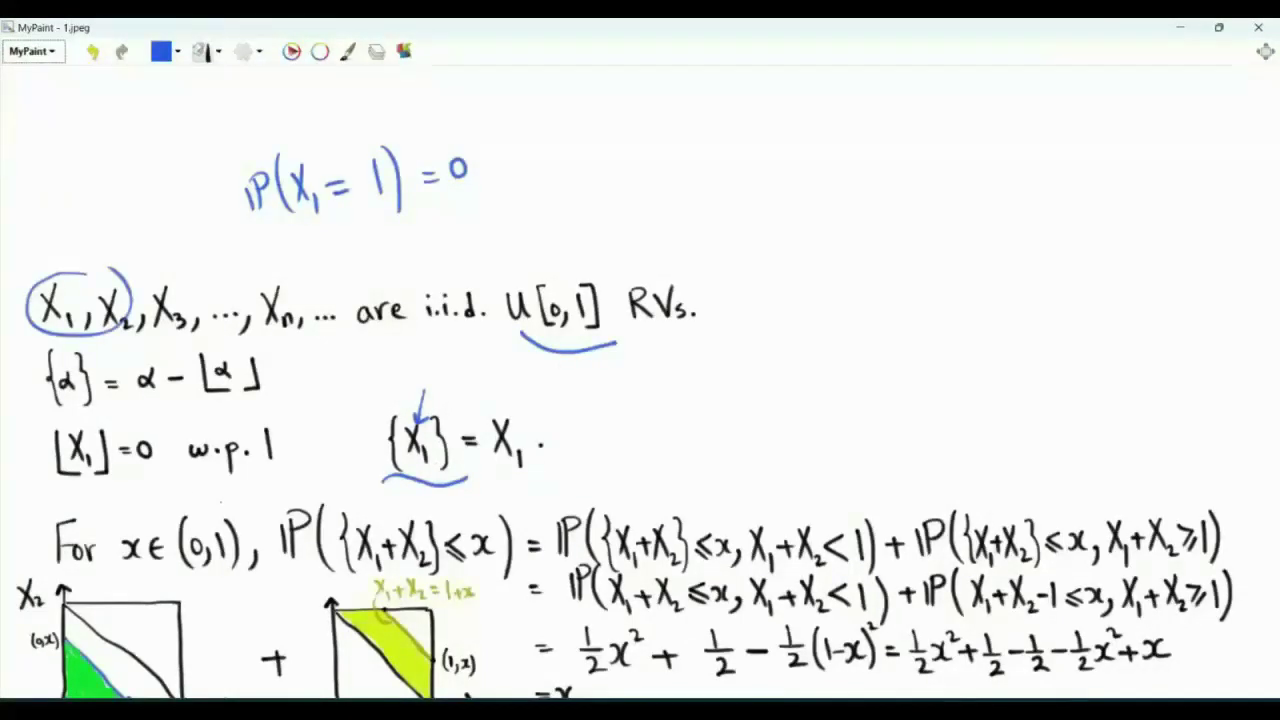
Write the heading "CDF of {X₁+X₂}" in the blank space above the derivation and underline it
mouse_move(780, 214)
left_mouse_down()
mouse_move(776, 250)
mouse_move(790, 250)
left_mouse_up()
mouse_move(838, 204)
left_mouse_down()
mouse_move(818, 256)
mouse_move(836, 230)
left_mouse_up()
left_click_drag(890, 222, 906, 266)
left_click_drag(892, 236, 920, 230)
mouse_move(966, 192)
left_mouse_down()
mouse_move(964, 264)
mouse_move(978, 240)
left_mouse_up()
mouse_move(980, 204)
left_mouse_down()
mouse_move(962, 243)
mouse_move(985, 258)
left_mouse_up()
left_click_drag(990, 229, 1010, 227)
mouse_move(1014, 198)
left_mouse_down()
mouse_move(1026, 234)
mouse_move(1010, 239)
left_mouse_up()
left_click_drag(1027, 230, 1042, 243)
left_click_drag(1037, 186, 1045, 250)
left_click_drag(793, 277, 1006, 278)
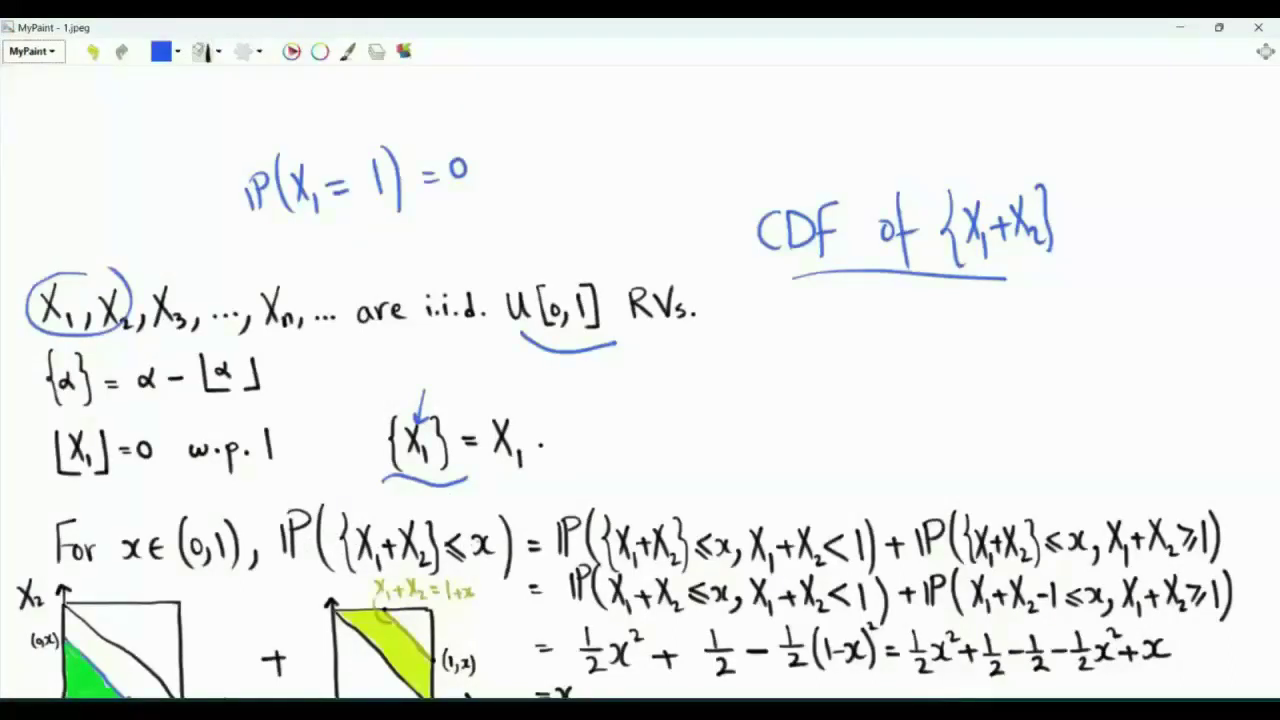
Mark x and underline P({X₁+X₂} ≤ x), then point an arrow at the first {X₁+X₂} term and underline the second
left_click_drag(485, 564, 488, 564)
left_click_drag(315, 578, 505, 572)
mouse_move(683, 477)
left_mouse_down()
mouse_move(653, 509)
mouse_move(670, 509)
left_mouse_up()
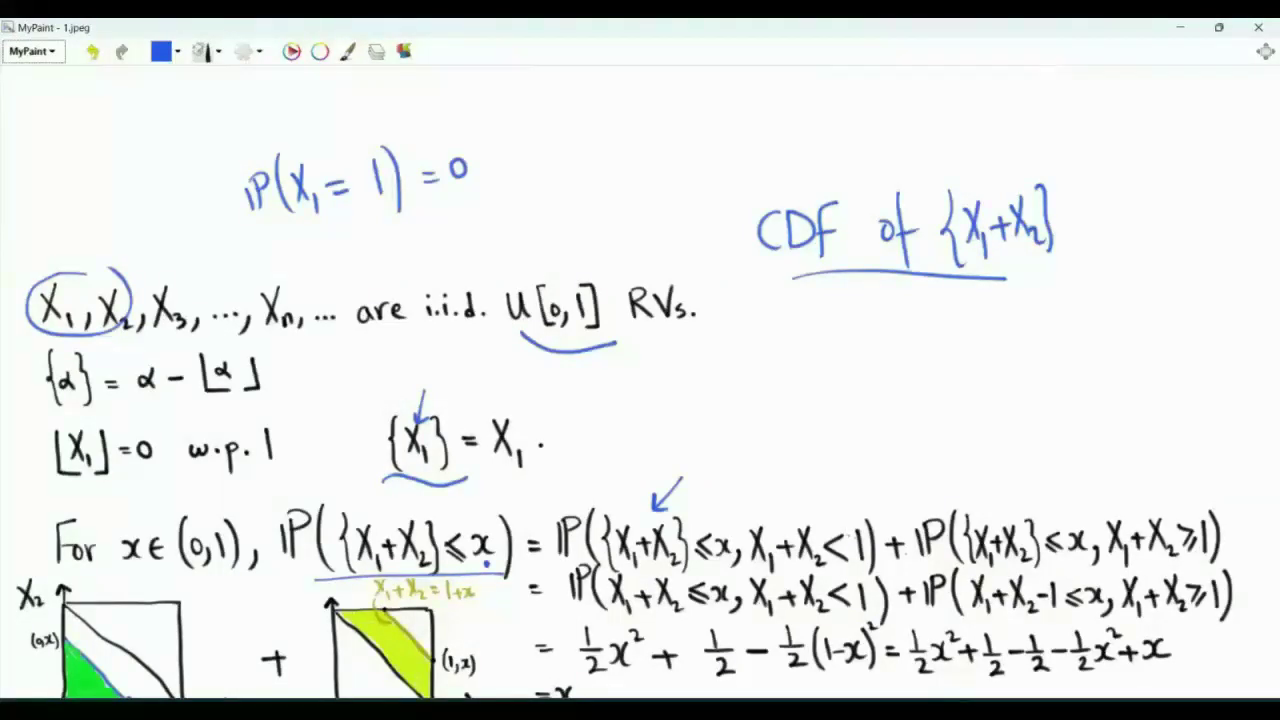
left_click_drag(978, 566, 1048, 566)
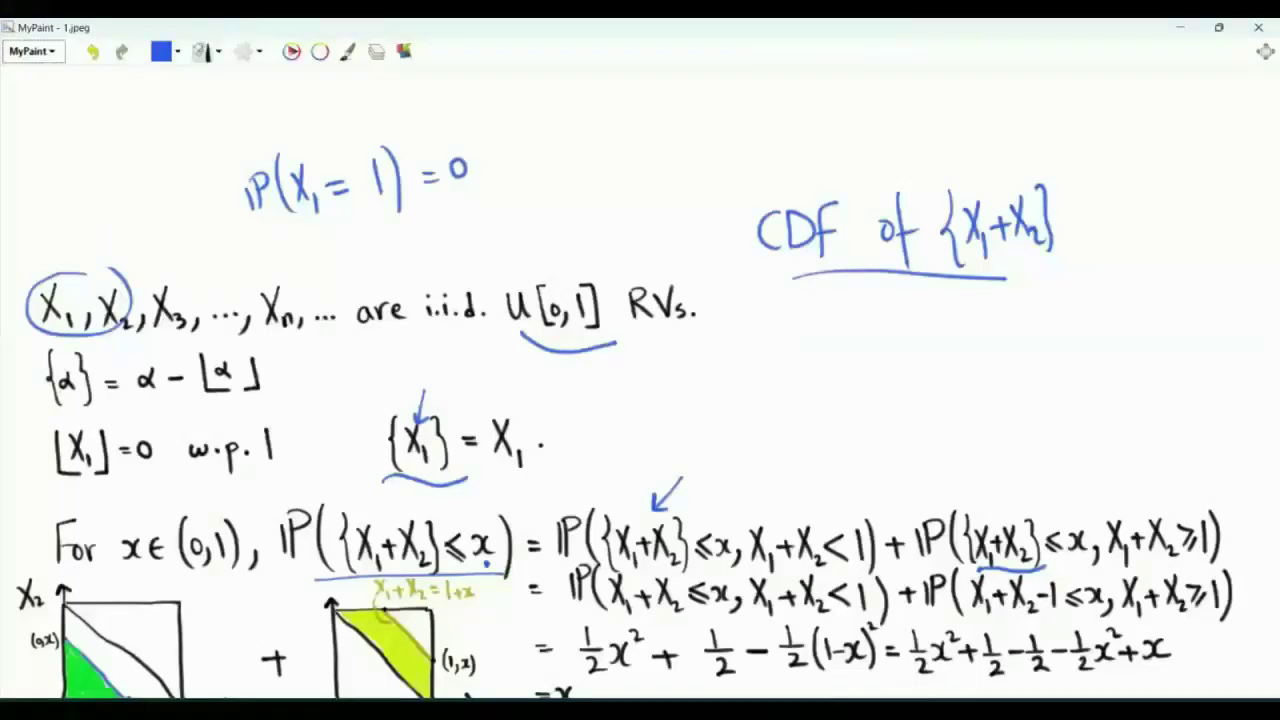
Underline X₁+X₂ < 1, the interval (0,1), and the conditions X₁+X₂ ≤ x, X₁+X₂ < 1 in the next line
scroll(640, 400, "down", 3)
left_click_drag(762, 444, 868, 447)
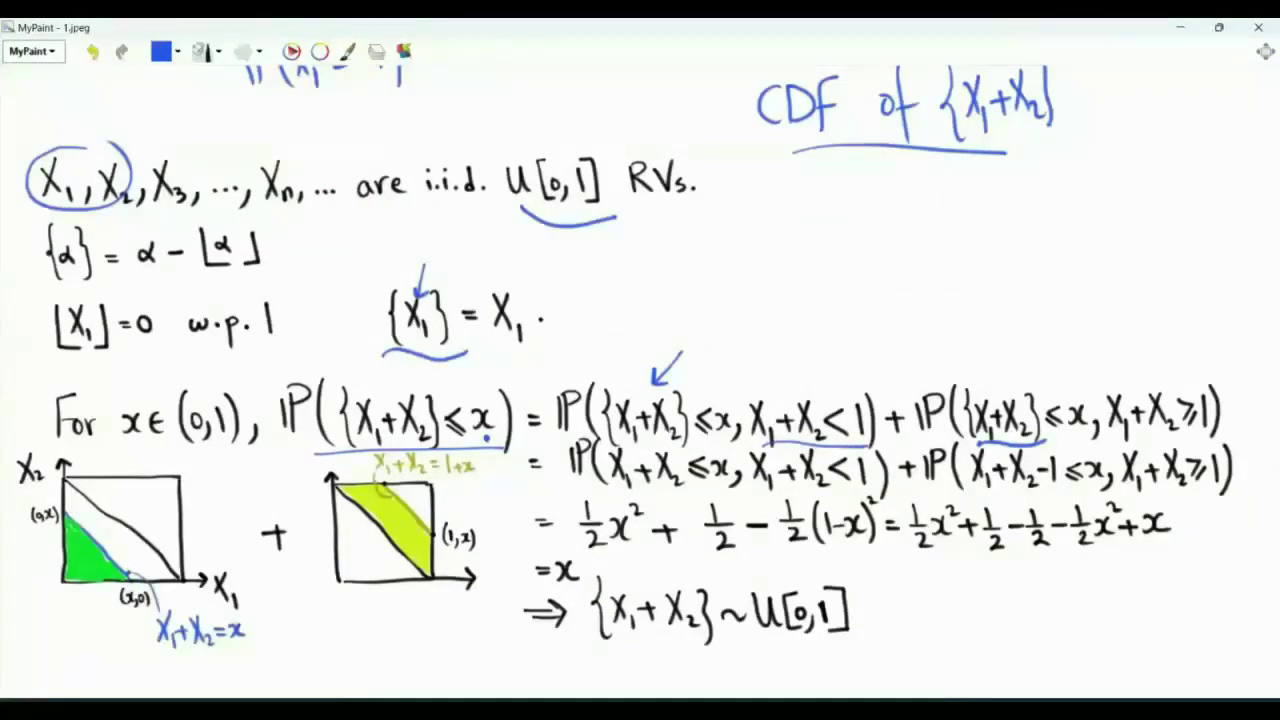
left_click_drag(612, 489, 852, 494)
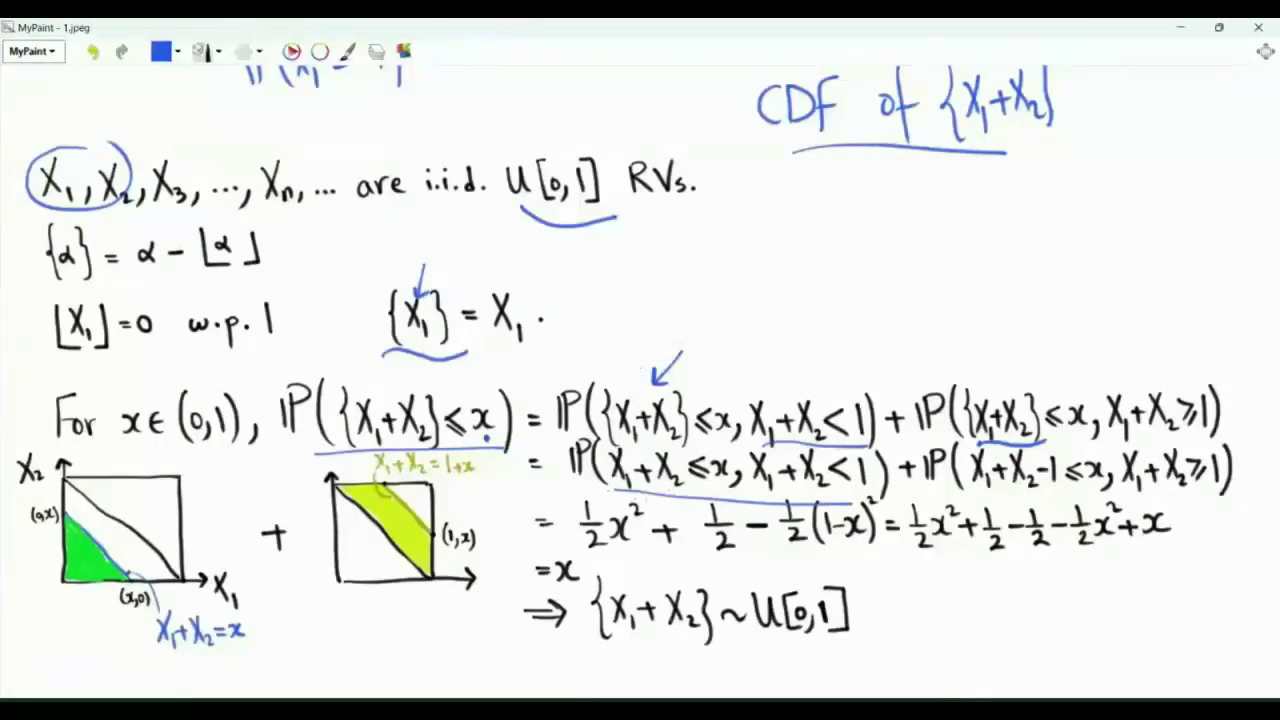
left_click_drag(193, 436, 236, 433)
left_click_drag(616, 490, 740, 487)
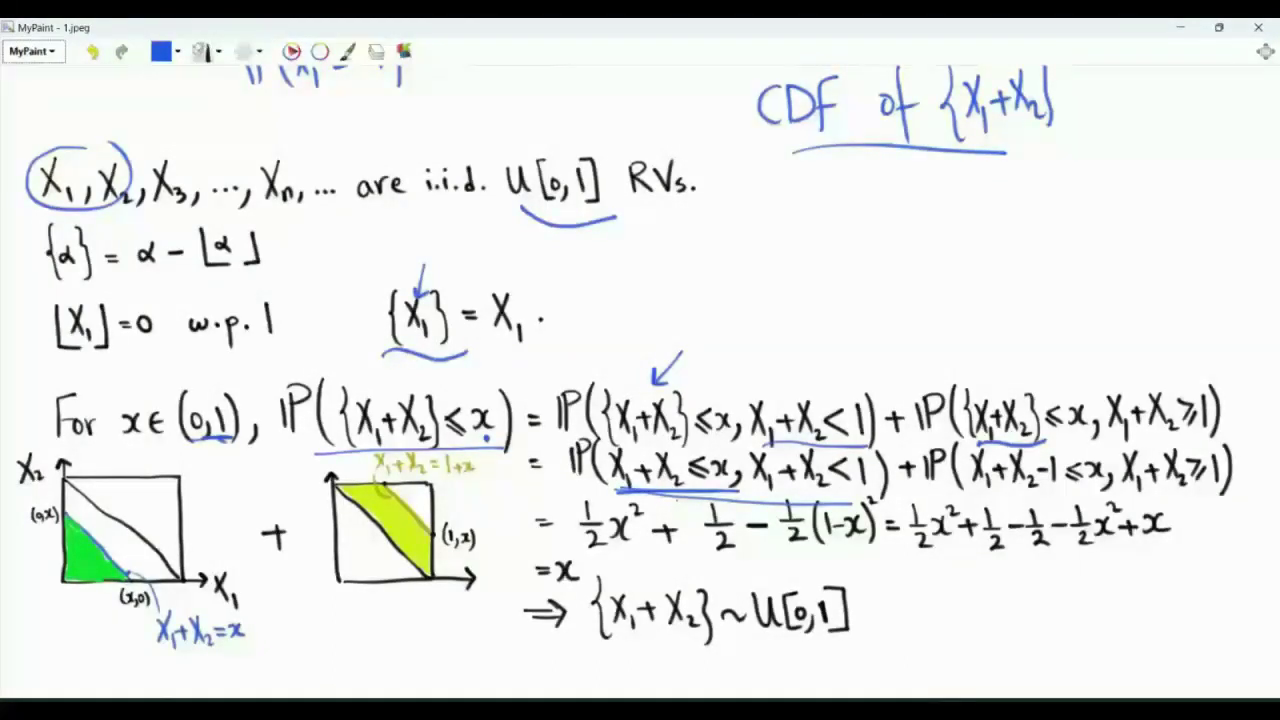
Sketch a unit square on two axes below the CDF heading, with a diagonal extended through its upper-left and lower-right corners
left_click_drag(759, 198, 768, 350)
left_click_drag(727, 347, 979, 343)
left_click_drag(758, 206, 756, 177)
mouse_move(759, 194)
left_mouse_down()
mouse_move(914, 189)
mouse_move(926, 342)
left_mouse_up()
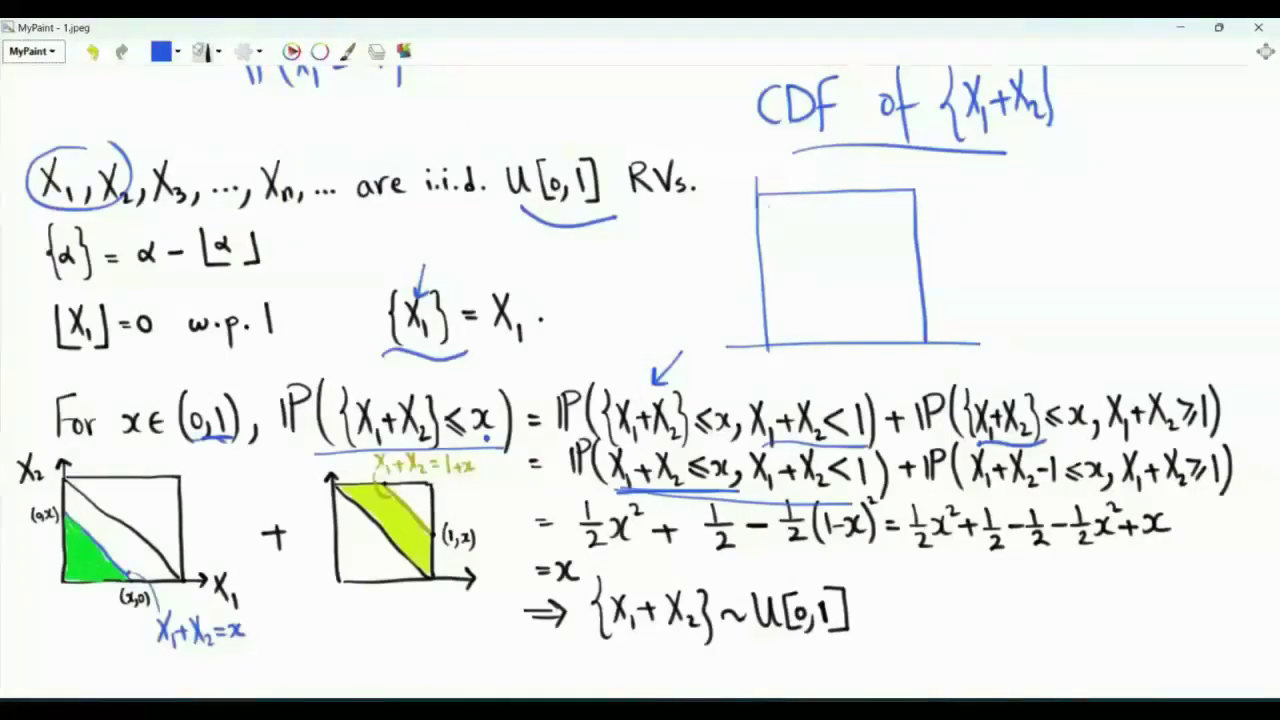
left_click_drag(737, 181, 950, 365)
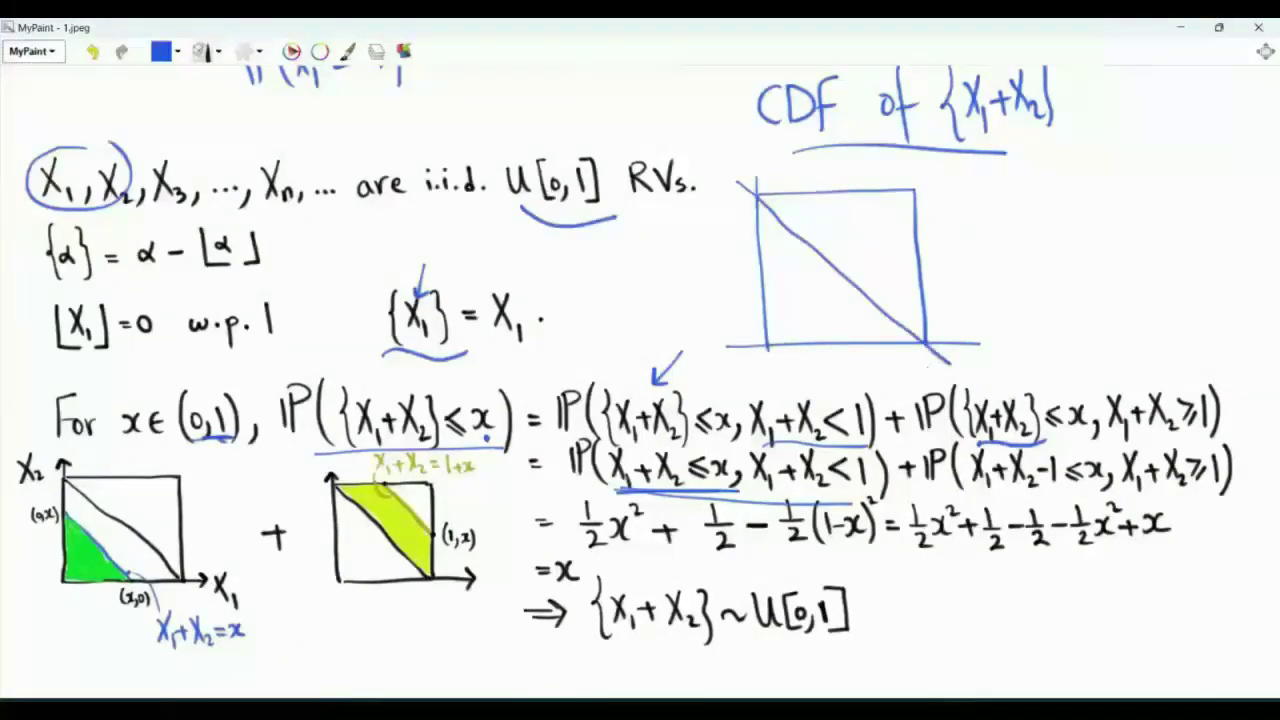
Label the diagonal's endpoints (1,0) and (0,1), and add arrowheads with the labels X₁ and X₂ to the axes
left_click_drag(948, 309, 954, 332)
left_click_drag(972, 314, 987, 334)
left_click_drag(708, 204, 704, 226)
left_click_drag(717, 208, 721, 224)
left_click_drag(736, 198, 736, 218)
left_click_drag(742, 190, 750, 214)
left_click_drag(976, 340, 988, 352)
left_click_drag(998, 330, 1012, 366)
left_click_drag(1012, 332, 998, 366)
left_click_drag(1034, 350, 1034, 374)
left_click_drag(750, 182, 766, 182)
left_click_drag(750, 136, 746, 166)
left_click_drag(776, 158, 790, 170)
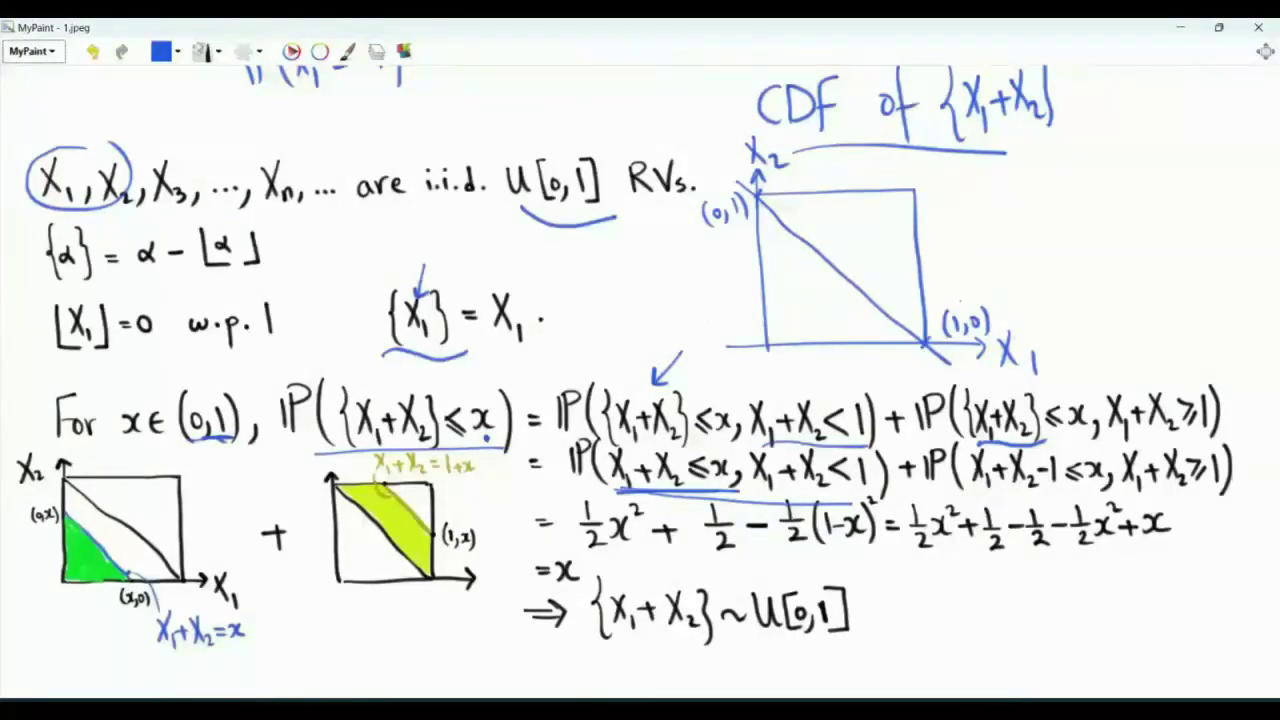
Draw a line parallel to the diagonal inside the square and mark its axis intercepts as (x,0) and (0,x)
mouse_move(734, 244)
left_mouse_down()
mouse_move(866, 364)
mouse_move(862, 344)
mouse_move(830, 381)
left_mouse_up()
left_click(839, 345)
left_click_drag(849, 378, 846, 384)
left_click_drag(856, 367, 862, 385)
left_click(761, 270)
mouse_move(706, 269)
left_mouse_down()
mouse_move(705, 289)
mouse_move(713, 276)
left_mouse_up()
left_click_drag(721, 283, 719, 287)
left_click_drag(725, 273, 731, 284)
left_click_drag(739, 264, 739, 290)
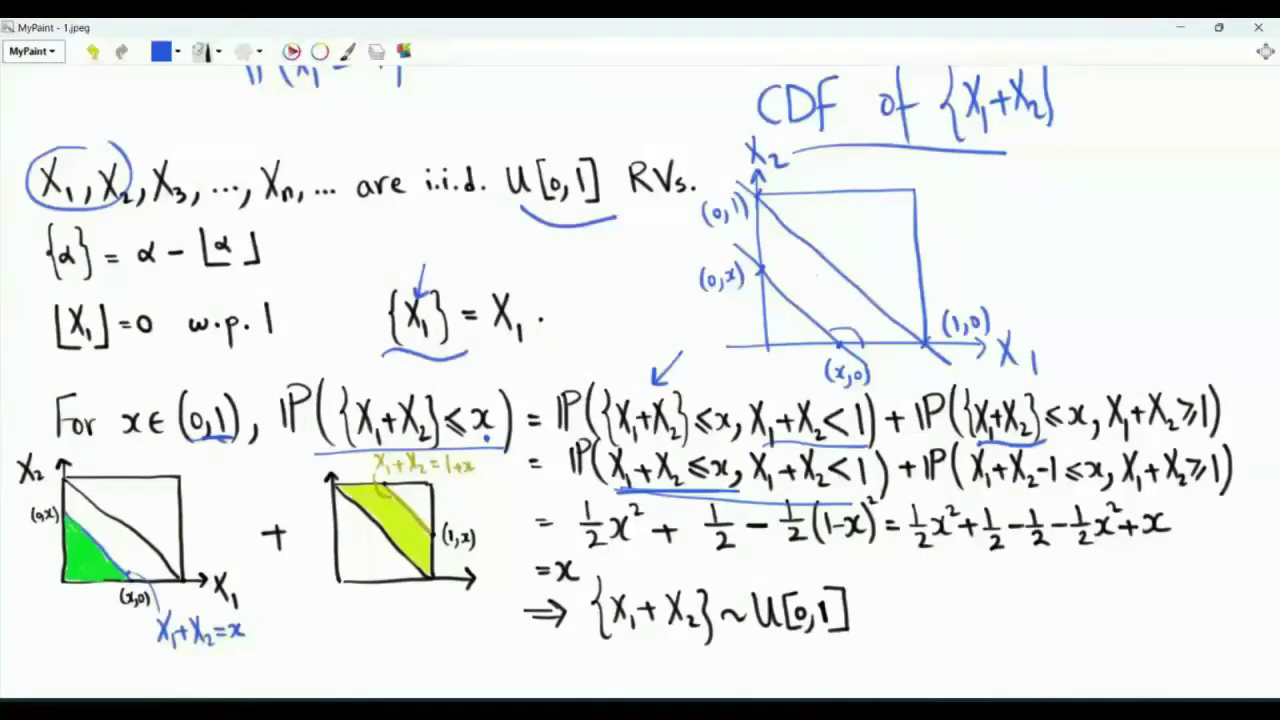
Hatch the small triangle between the axes and the line through (0,x) and (x,0) with vertical strokes
left_click_drag(766, 277, 765, 328)
left_click_drag(769, 279, 778, 343)
left_click_drag(786, 292, 786, 343)
left_click_drag(794, 300, 801, 343)
left_click_drag(809, 315, 816, 343)
left_click_drag(823, 329, 823, 343)
left_click_drag(830, 336, 831, 343)
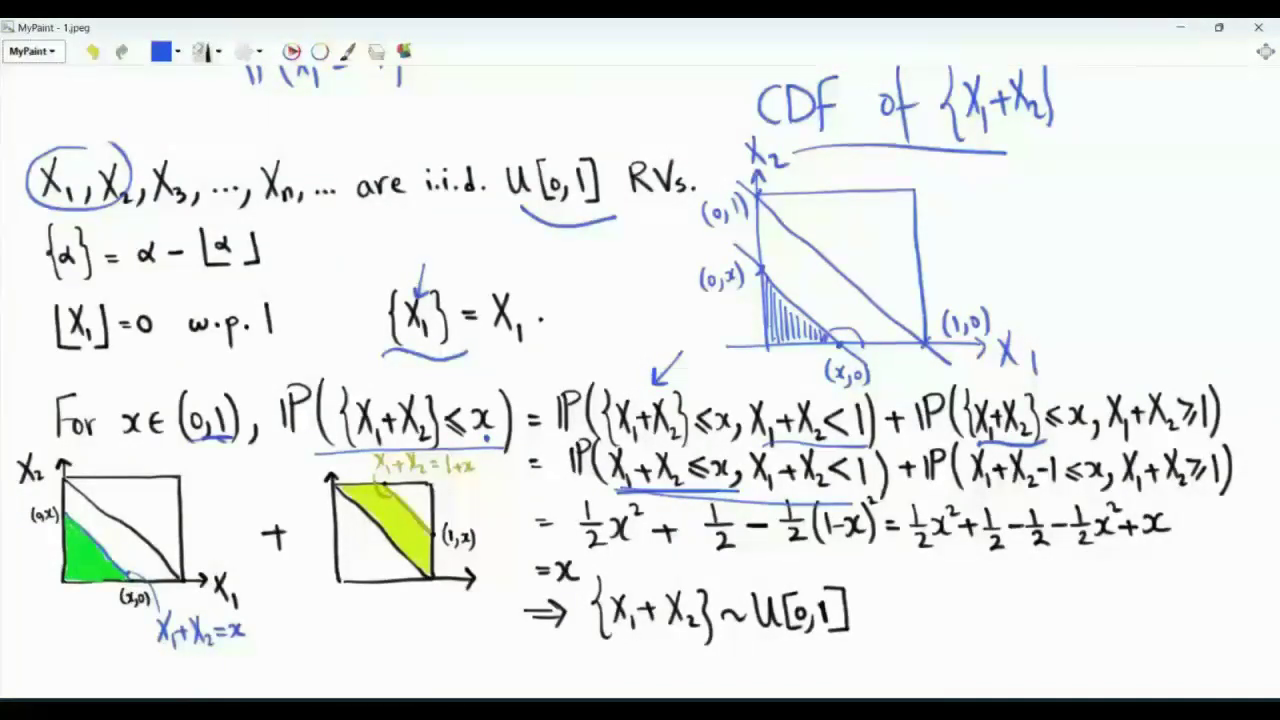
Underline the first joint probability again, trace the hatched triangle's two legs, and circle its area term ½x²
left_click_drag(596, 490, 884, 485)
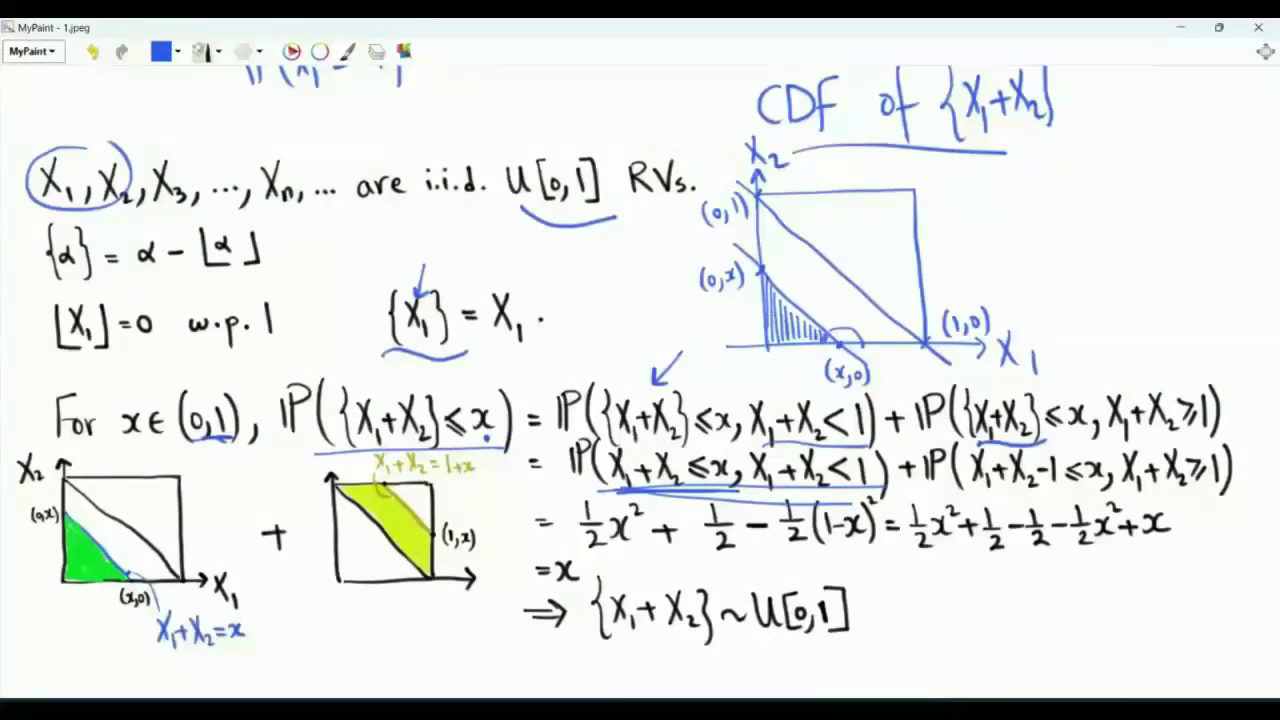
left_click_drag(770, 347, 840, 345)
left_click_drag(764, 275, 768, 348)
mouse_move(592, 494)
left_mouse_down()
mouse_move(572, 512)
mouse_move(622, 556)
mouse_move(602, 494)
mouse_move(576, 500)
left_mouse_up()
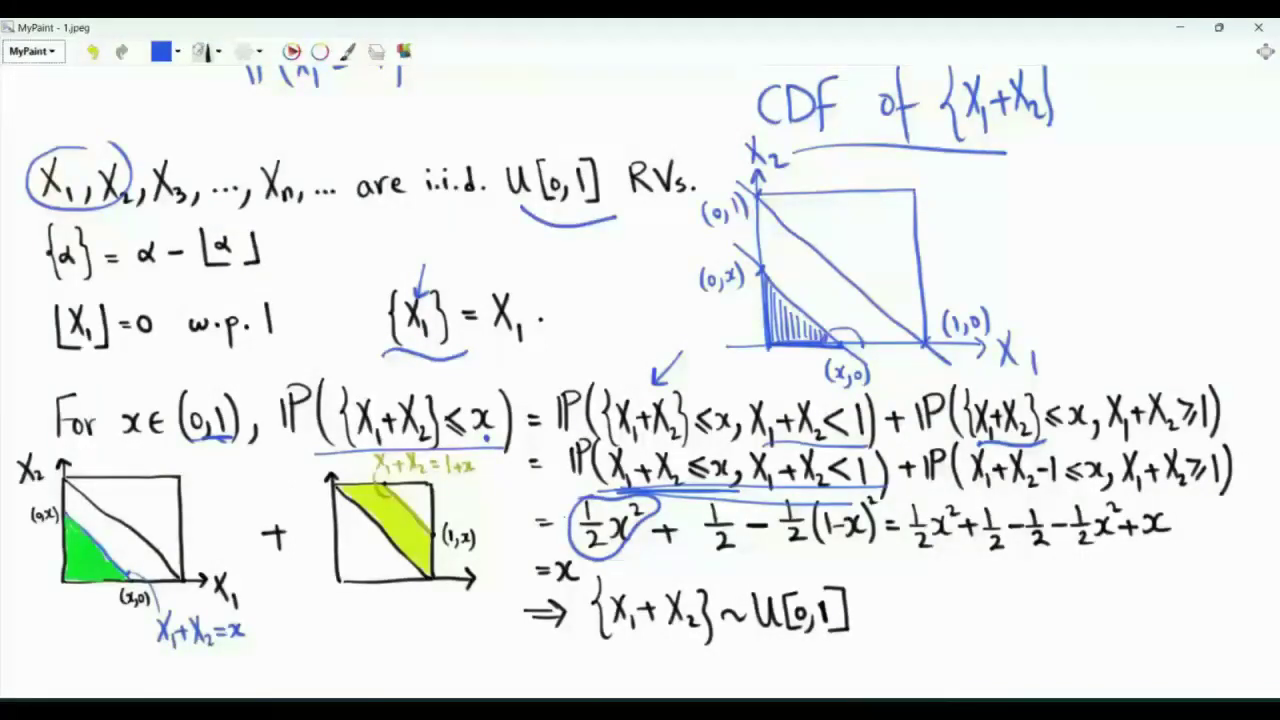
Underline X₁+X₂ ≥ 1, add an arrow above that term, and underline the rewritten second probability in the next line
left_click_drag(1108, 438, 1200, 434)
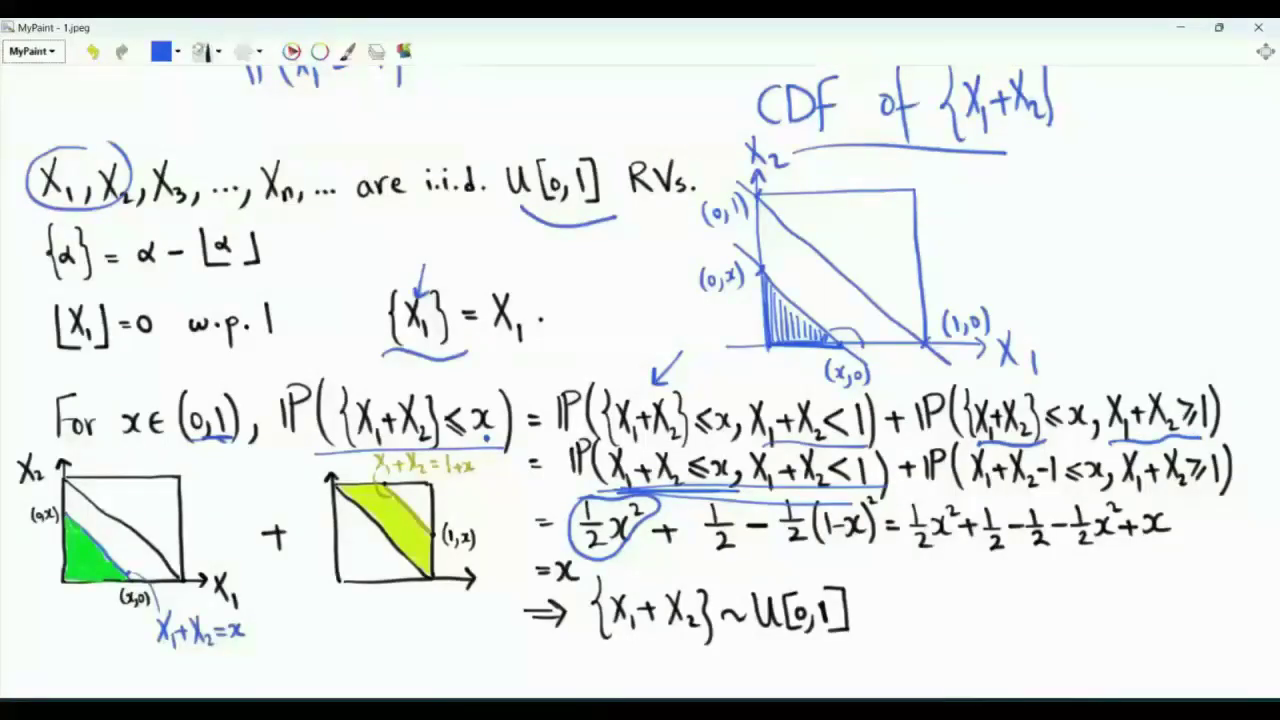
left_click_drag(1096, 345, 1097, 397)
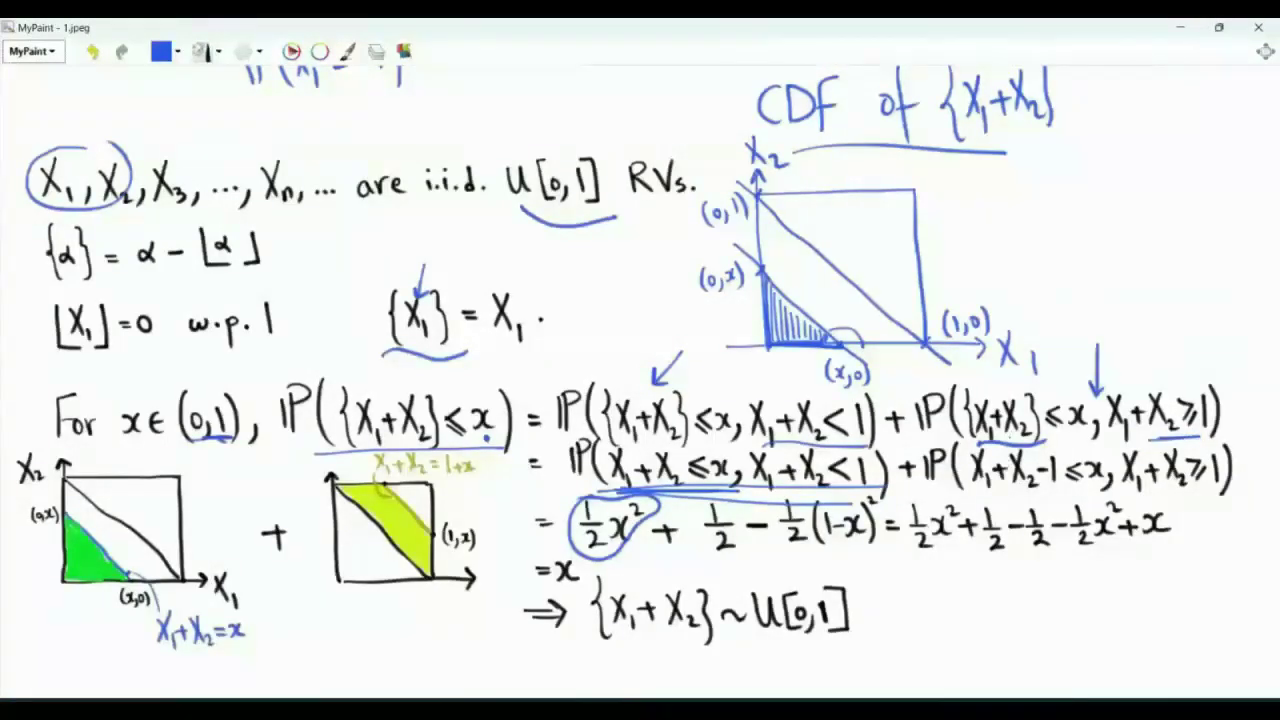
left_click_drag(980, 488, 1174, 496)
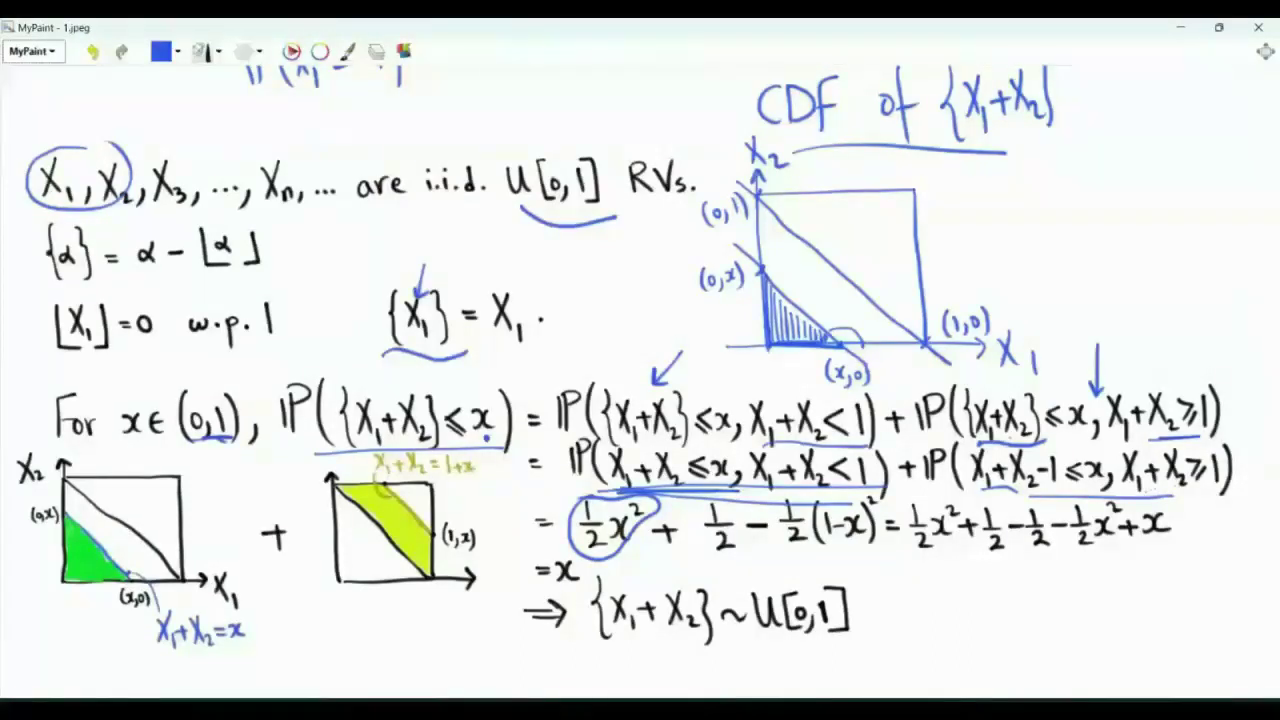
Hatch the region of the square above the diagonal with vertical strokes and mark a dot on the diagonal
left_click_drag(797, 192, 797, 250)
left_click_drag(827, 192, 829, 270)
left_click_drag(864, 194, 864, 290)
left_click_drag(889, 214, 889, 310)
left_click(878, 307)
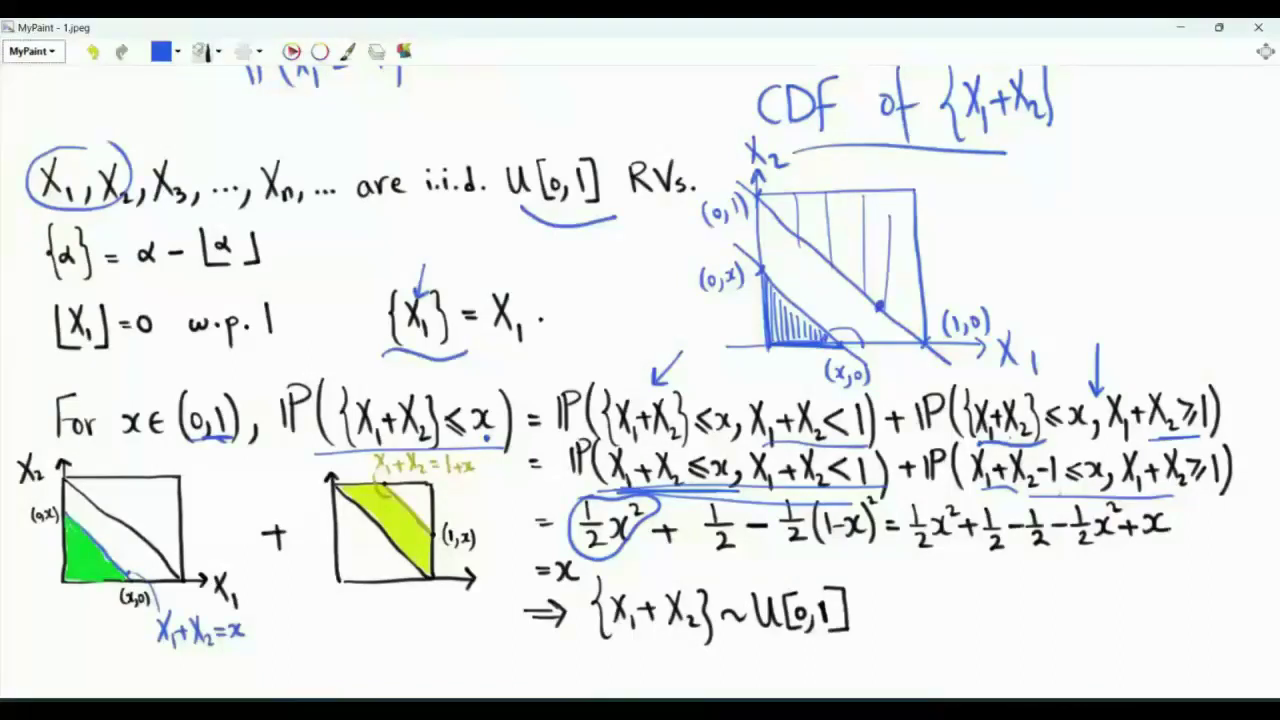
Underline X₁+X₂ − 1, draw a parallel line across the square's upper region, and label it X₁+X₂ = 1+x with an arrow
left_click_drag(990, 493, 1032, 496)
left_click_drag(797, 151, 972, 294)
left_click_drag(978, 249, 958, 274)
left_click_drag(957, 263, 969, 272)
mouse_move(998, 232)
left_mouse_down()
mouse_move(986, 258)
mouse_move(1004, 268)
mouse_move(1026, 255)
left_mouse_up()
left_click_drag(1032, 234, 1056, 272)
left_click_drag(1062, 250, 1088, 256)
mouse_move(1096, 247)
left_mouse_down()
mouse_move(1112, 247)
mouse_move(1103, 258)
left_mouse_up()
left_click_drag(1118, 236, 1124, 258)
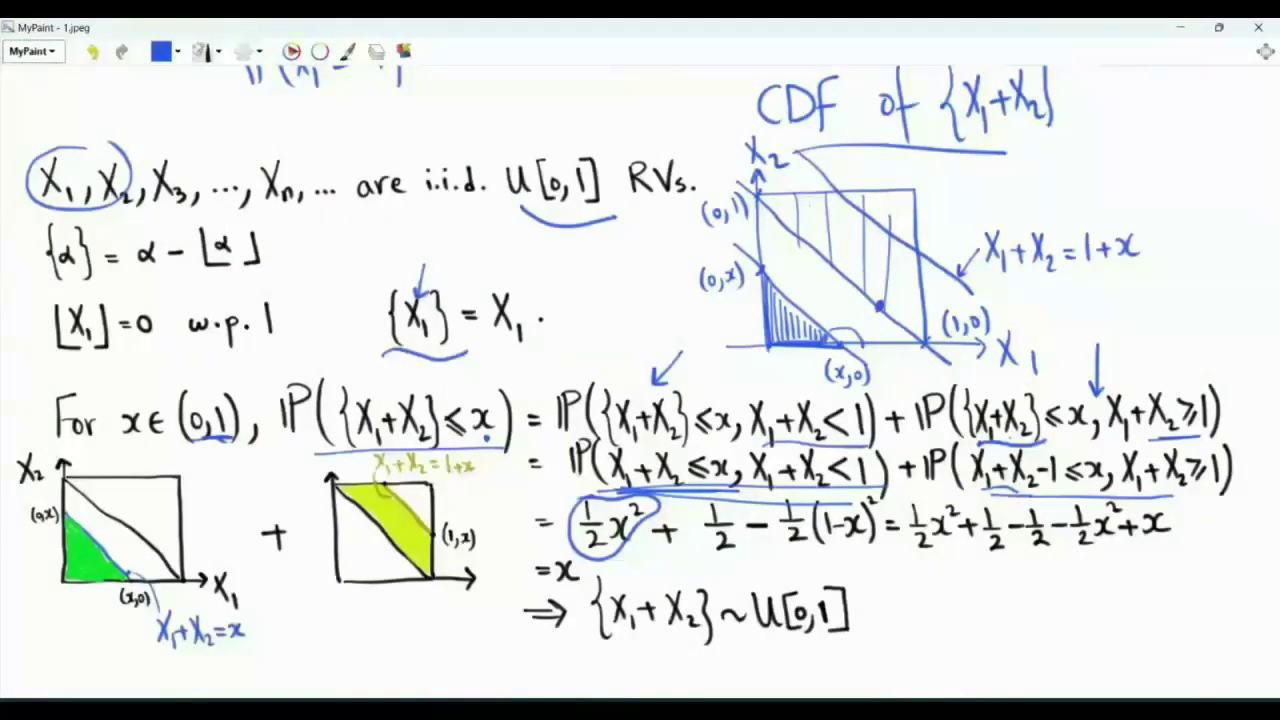
Hatch the band of the square between the diagonal and the X₁+X₂ = 1+x line with vertical strokes
left_click_drag(779, 196, 782, 222)
left_click_drag(793, 196, 798, 243)
mouse_move(810, 196)
left_mouse_down()
mouse_move(814, 250)
mouse_move(832, 262)
left_mouse_up()
mouse_move(849, 211)
left_mouse_down()
mouse_move(850, 257)
mouse_move(896, 310)
left_mouse_up()
left_click_drag(906, 256, 906, 316)
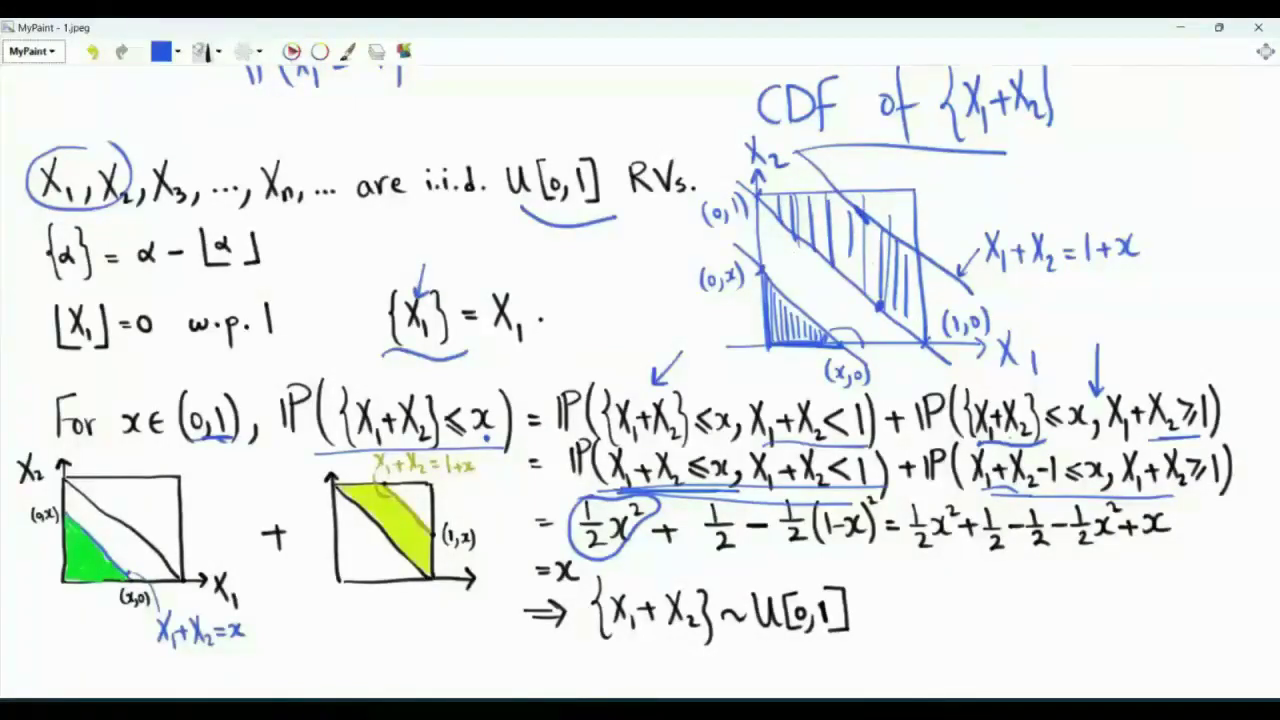
Thicken the 1+x line's segment inside the square, label its endpoints (x,1) and (1,x), and underline the standalone ½ area term
mouse_move(838, 193)
left_mouse_down()
mouse_move(916, 238)
mouse_move(878, 222)
mouse_move(910, 250)
left_mouse_up()
left_click_drag(744, 551, 724, 567)
left_click(838, 190)
left_click_drag(1046, 286, 1060, 280)
mouse_move(843, 158)
left_mouse_down()
mouse_move(845, 180)
mouse_move(881, 185)
left_mouse_up()
left_click(860, 176)
left_click_drag(934, 234, 939, 260)
left_click_drag(944, 241, 955, 254)
mouse_move(955, 240)
left_mouse_down()
mouse_move(944, 255)
mouse_move(959, 255)
left_mouse_up()
Hatch the small corner triangle above the 1+x line and label the square's corner (1,1)
left_click_drag(862, 194, 865, 208)
left_click_drag(877, 195, 886, 221)
left_click_drag(931, 173, 928, 194)
left_click_drag(937, 178, 949, 195)
left_click_drag(957, 172, 957, 192)
left_click_drag(962, 170, 963, 196)
left_click_drag(874, 194, 882, 214)
left_click_drag(889, 198, 912, 236)
Underline the ½(1−x)² term, the full expression ½x² + ½ − ½(1−x)², and the final x of the expansion
left_click_drag(793, 558, 858, 547)
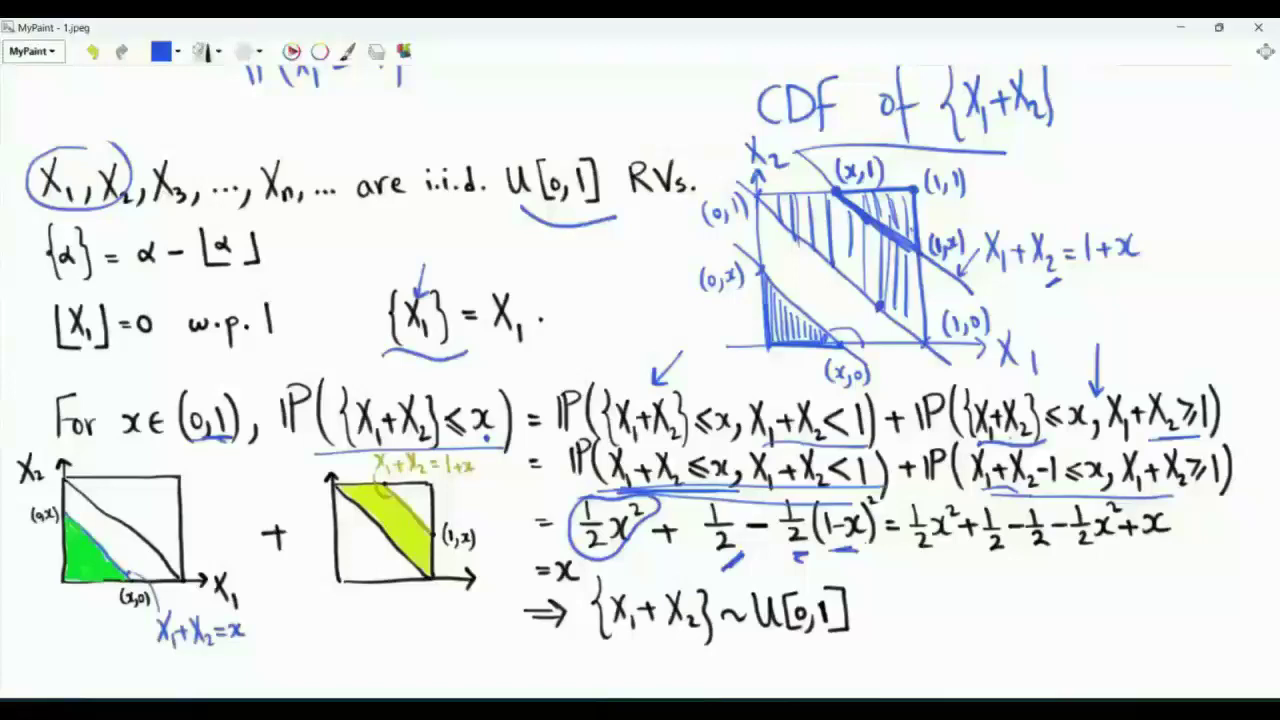
left_click_drag(620, 556, 890, 548)
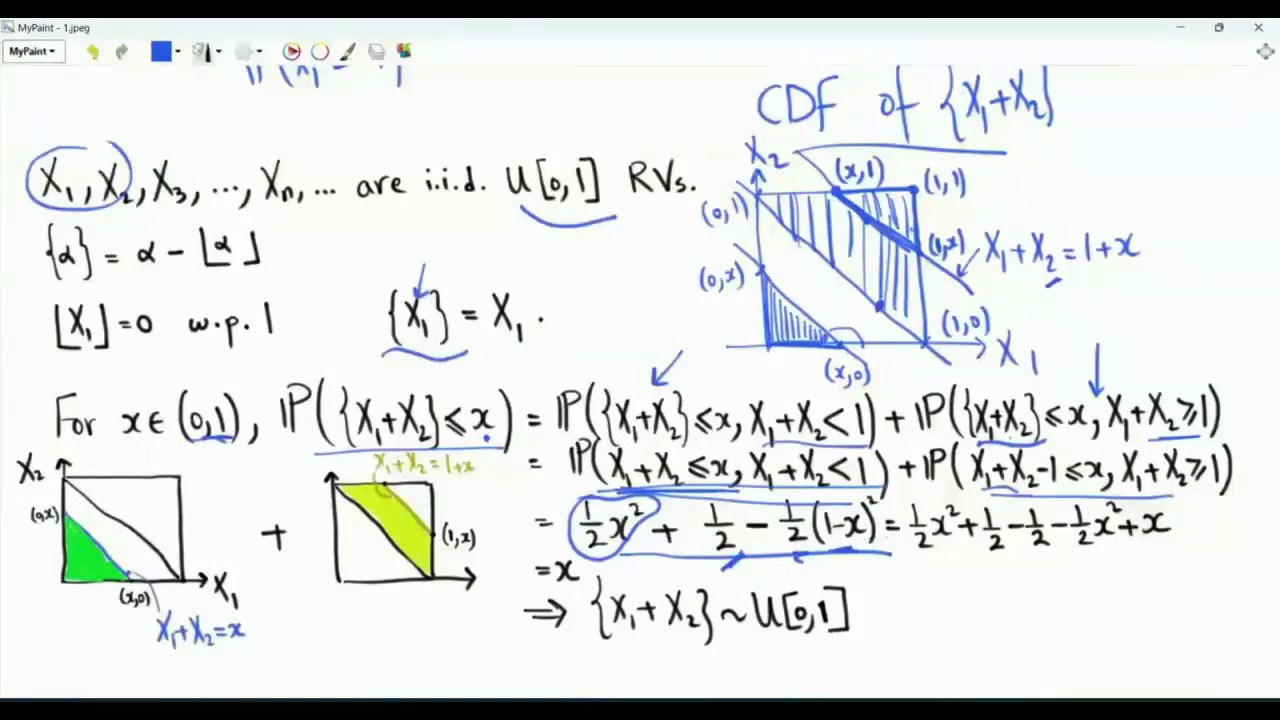
left_click_drag(1130, 549, 1172, 544)
Write {X₁+X₂} below the expansion, underline it, and underline U[0,1] in the conclusion line
left_click_drag(996, 570, 994, 625)
left_click_drag(1008, 580, 1008, 612)
mouse_move(1024, 600)
left_mouse_down()
mouse_move(1026, 618)
mouse_move(1052, 596)
left_mouse_up()
left_click_drag(1043, 586, 1043, 608)
left_click_drag(1050, 576, 1064, 606)
mouse_move(1064, 576)
left_mouse_down()
mouse_move(1050, 606)
mouse_move(1076, 610)
left_mouse_up()
mouse_move(1074, 574)
left_mouse_down()
mouse_move(1082, 620)
mouse_move(1102, 611)
left_mouse_up()
left_click_drag(1005, 642, 1092, 616)
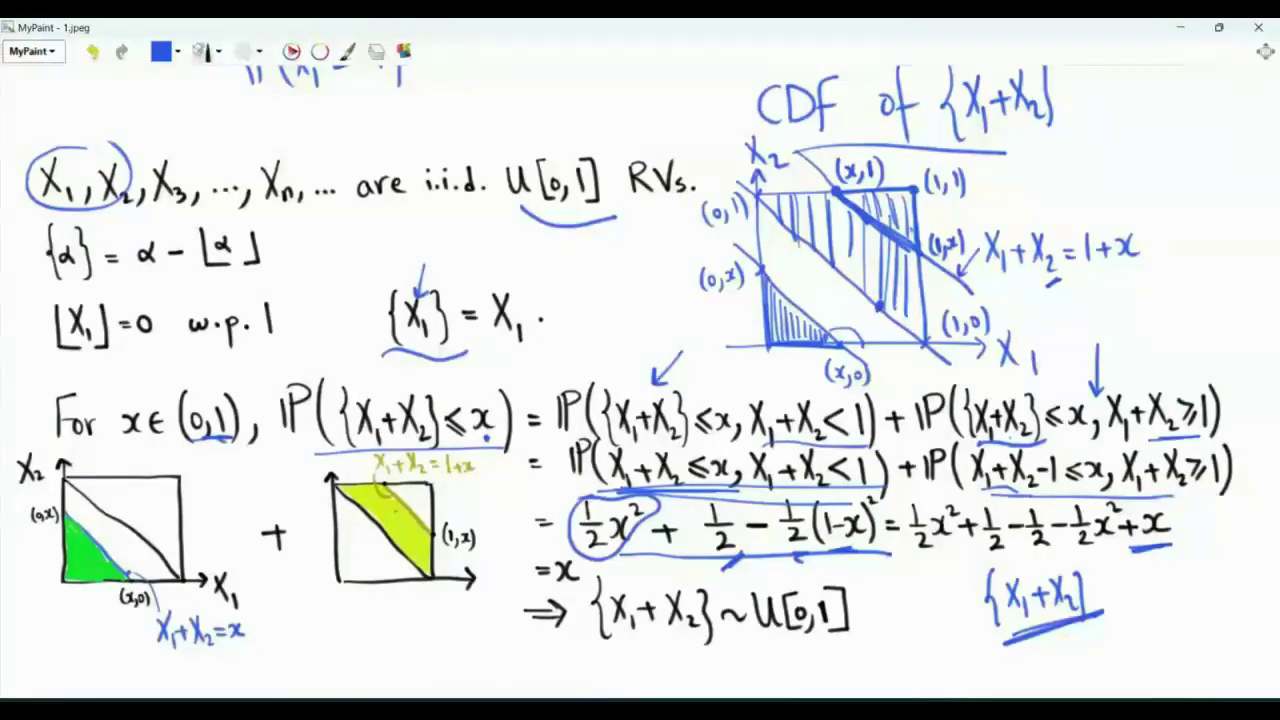
left_click_drag(752, 645, 880, 648)
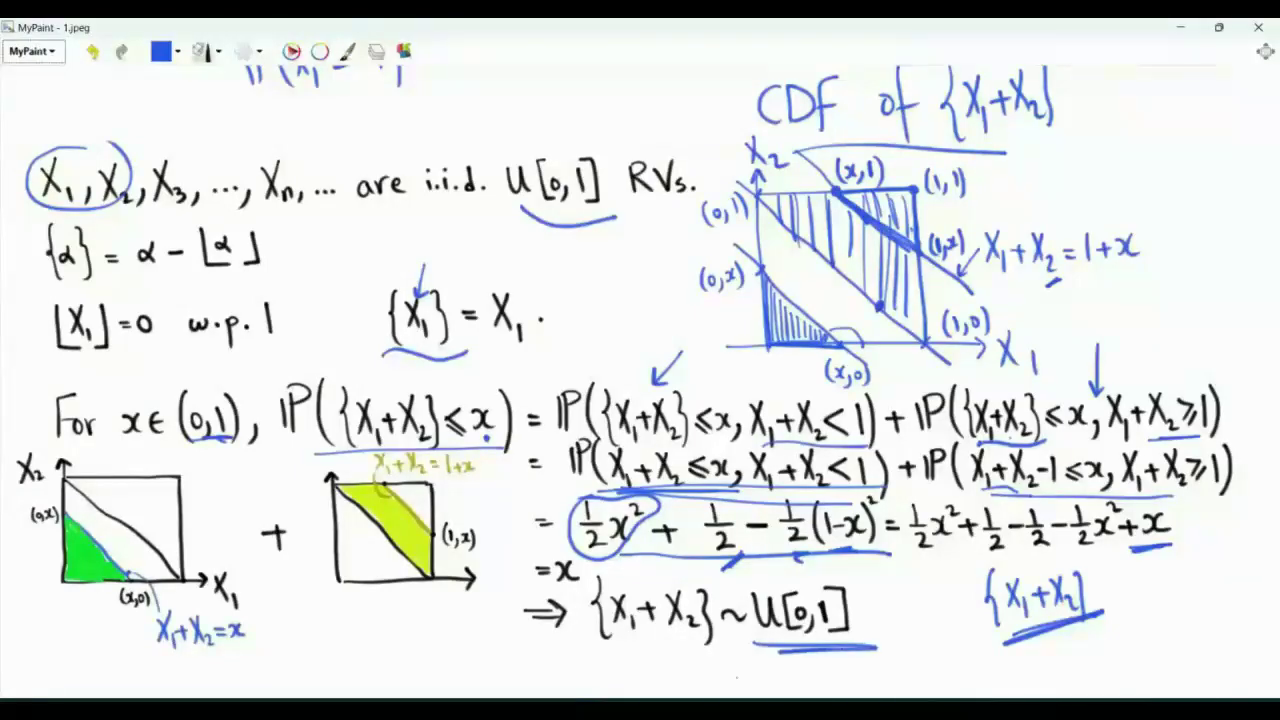